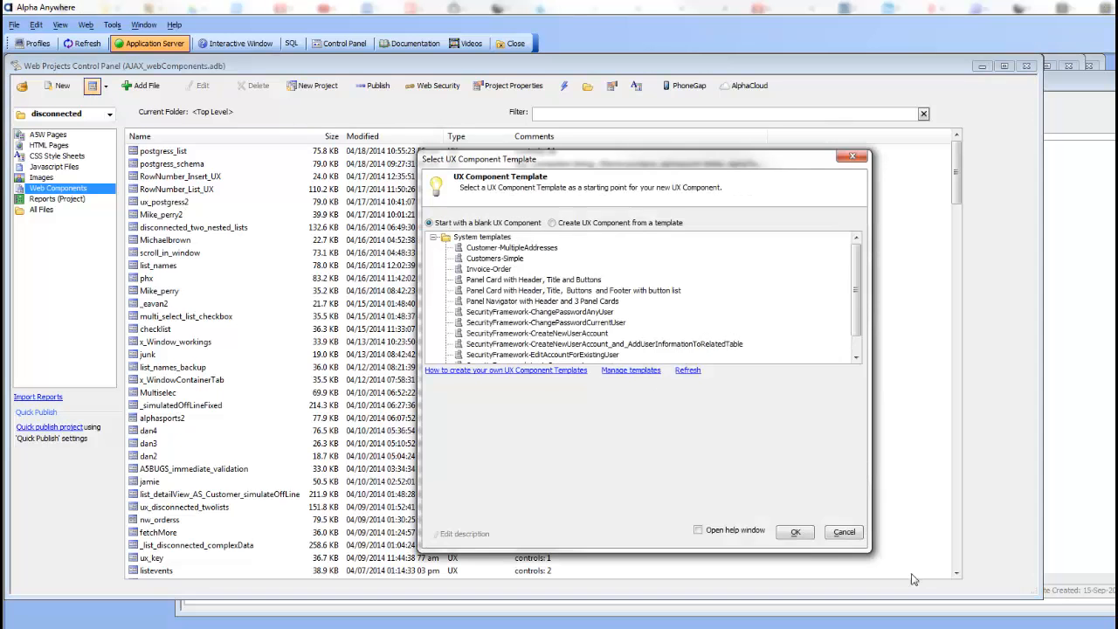
Create a blank UX component and add a List control named list1 to it.
click(795, 531)
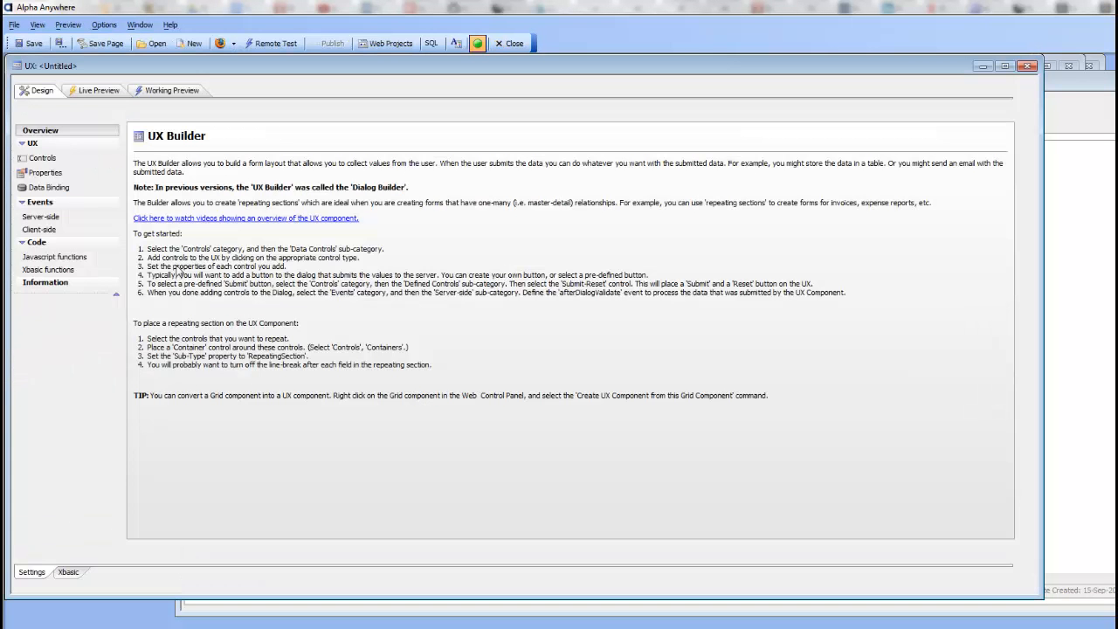
click(39, 160)
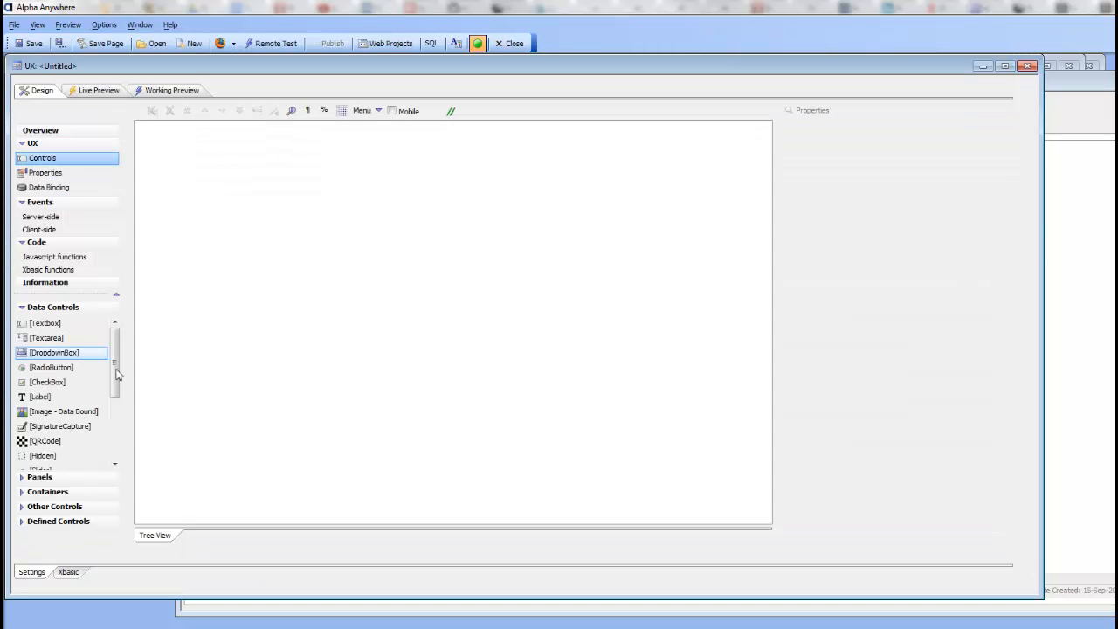
drag(116, 366, 117, 456)
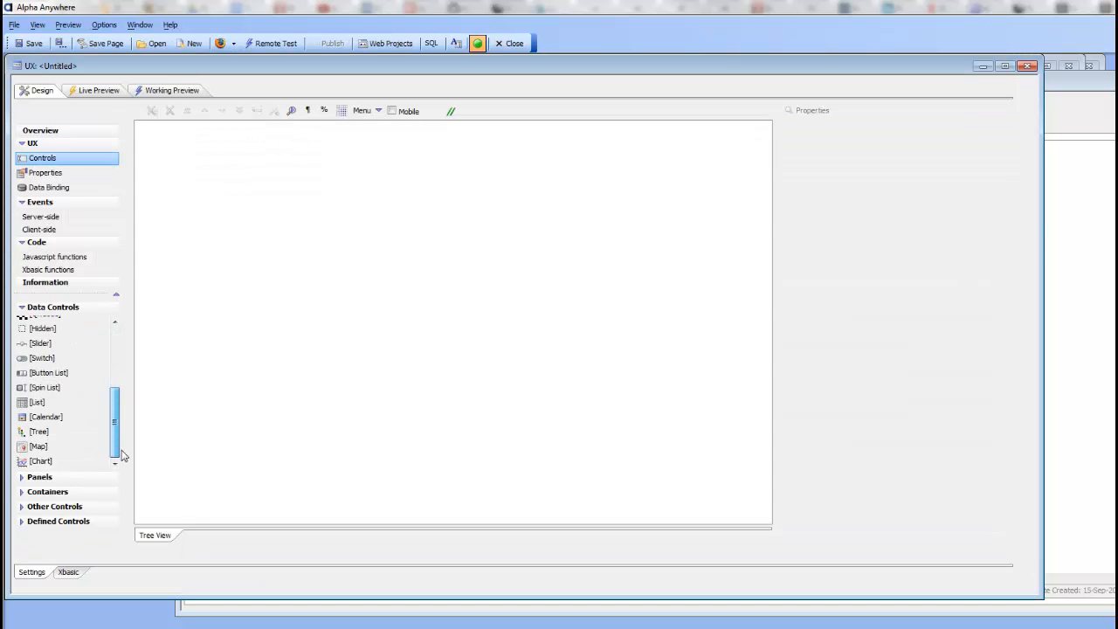
click(41, 400)
text(list1)
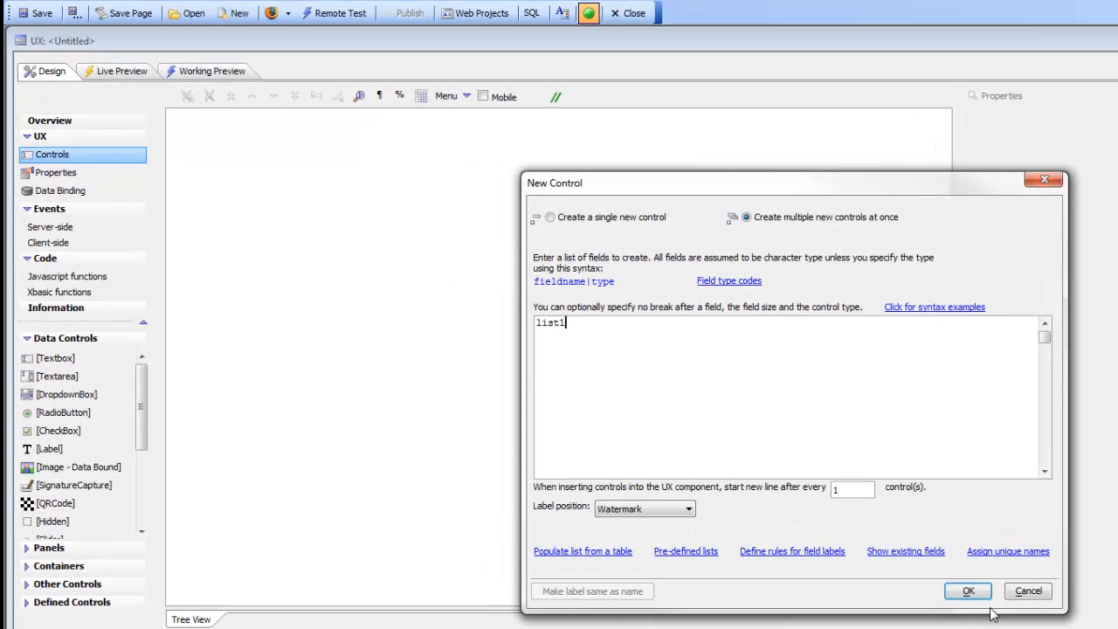
click(968, 591)
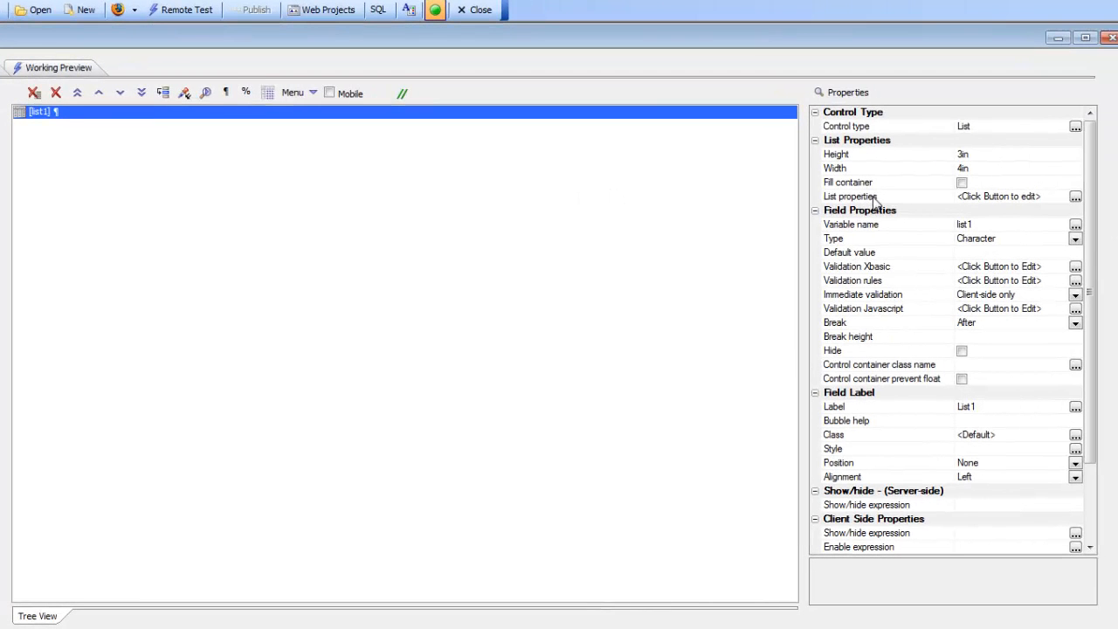
Set list1's data source to SQL, using the named connection sqlserver2012_northwind and the Customers table.
double_click(869, 198)
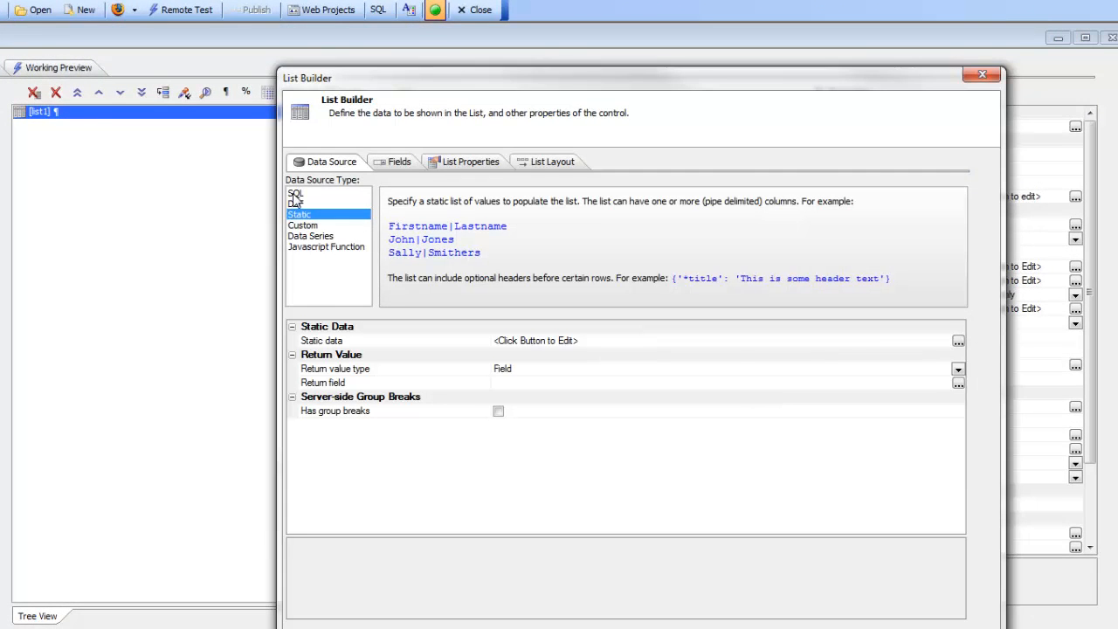
click(295, 195)
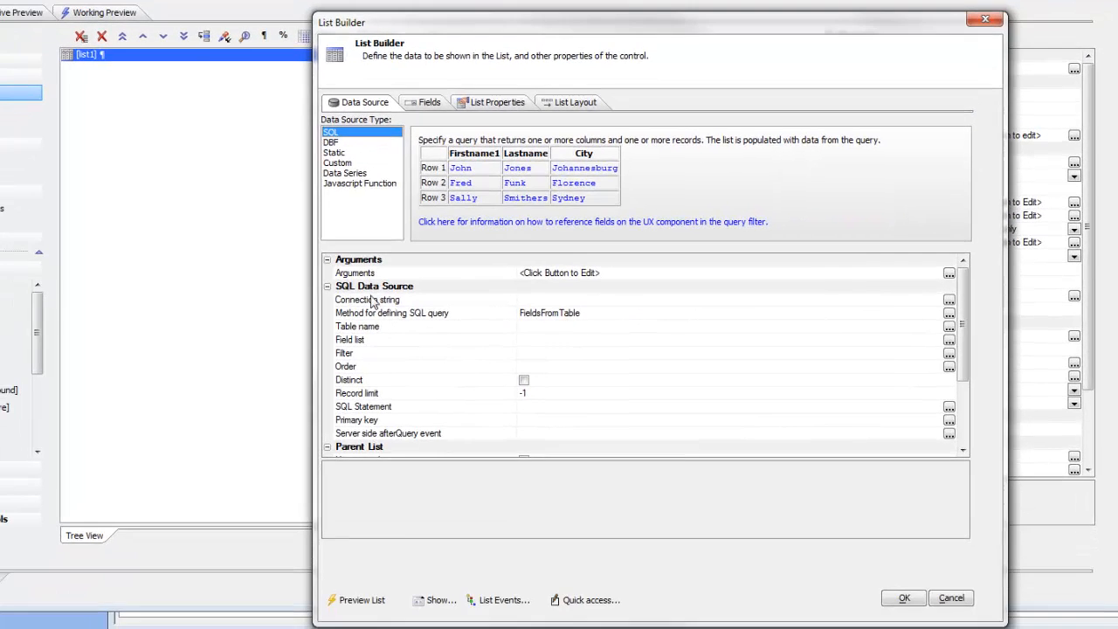
click(340, 372)
double_click(373, 300)
click(571, 238)
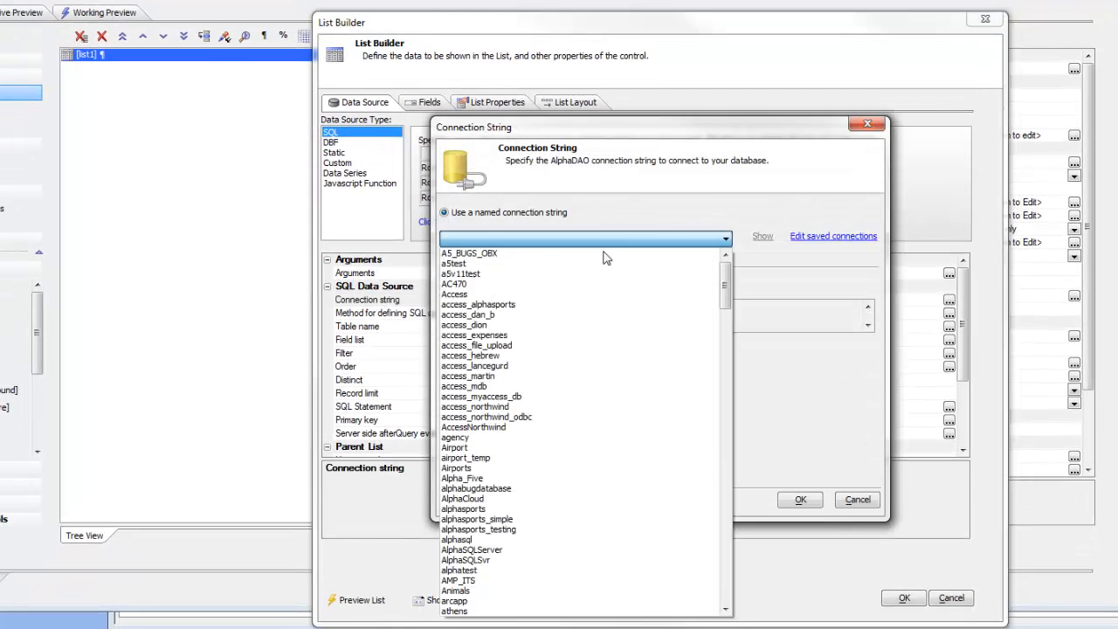
drag(725, 296, 754, 612)
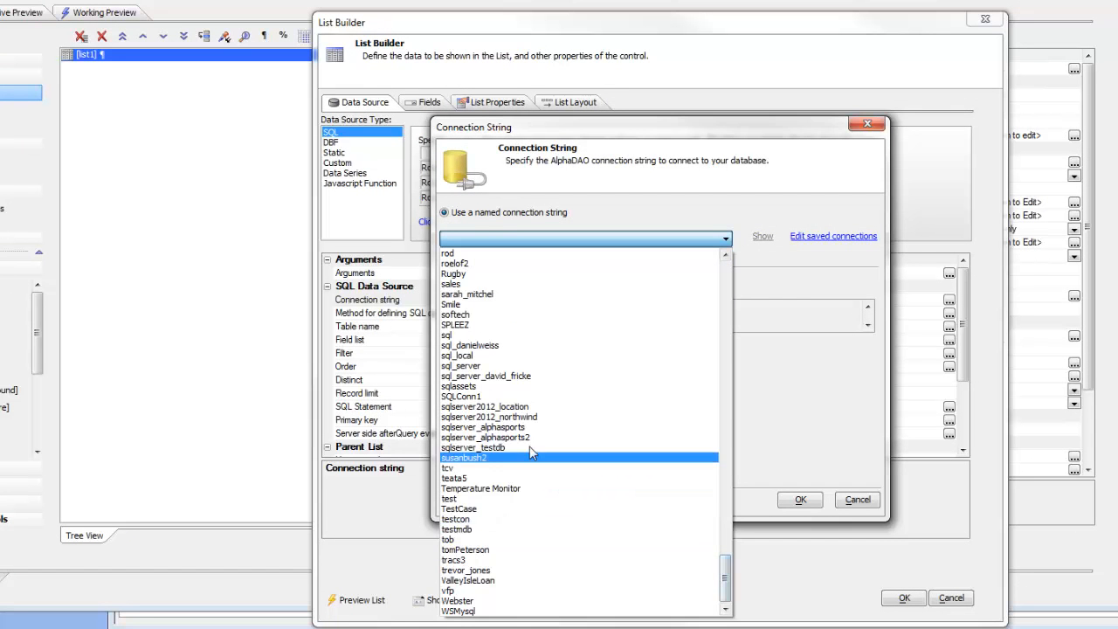
click(712, 427)
click(799, 500)
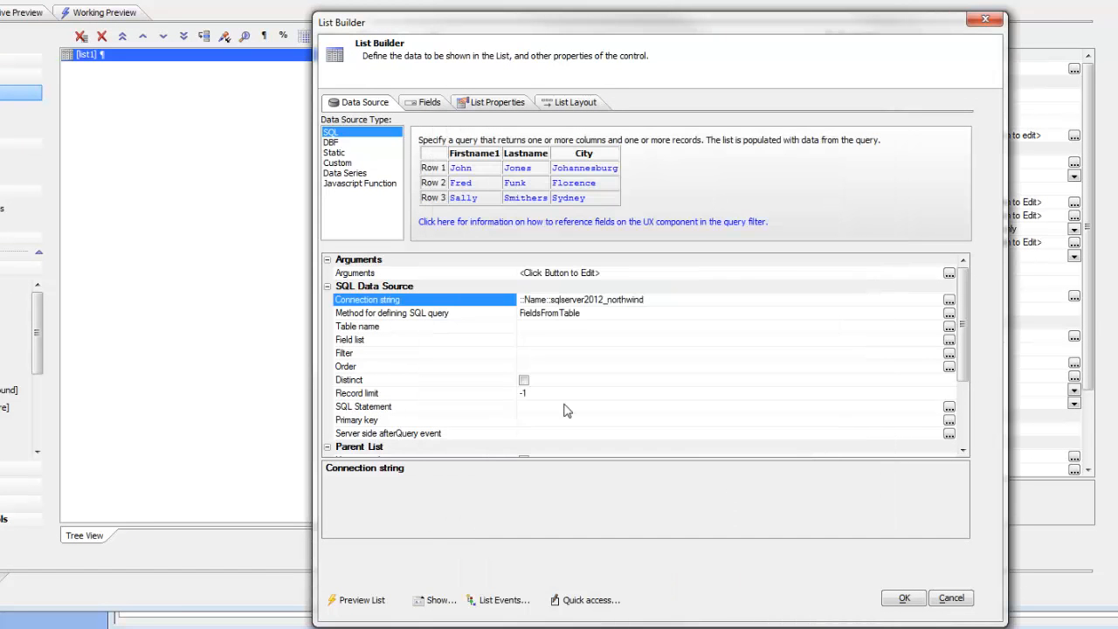
double_click(375, 327)
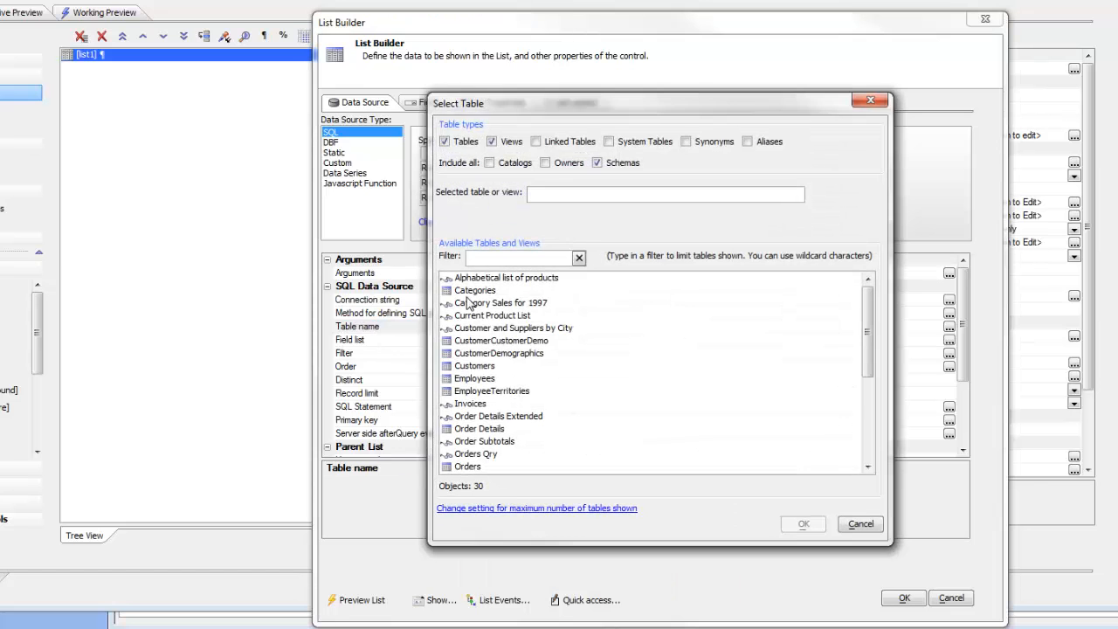
double_click(460, 366)
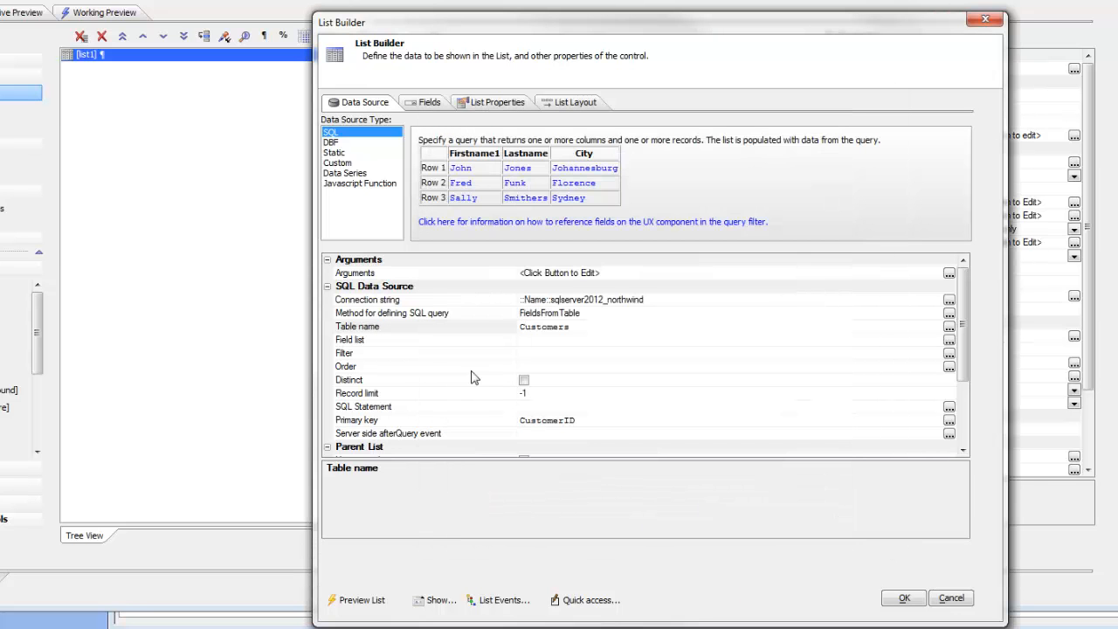
Include all fields of the Customers table, from CustomerID through Fax, in the list's query.
double_click(381, 341)
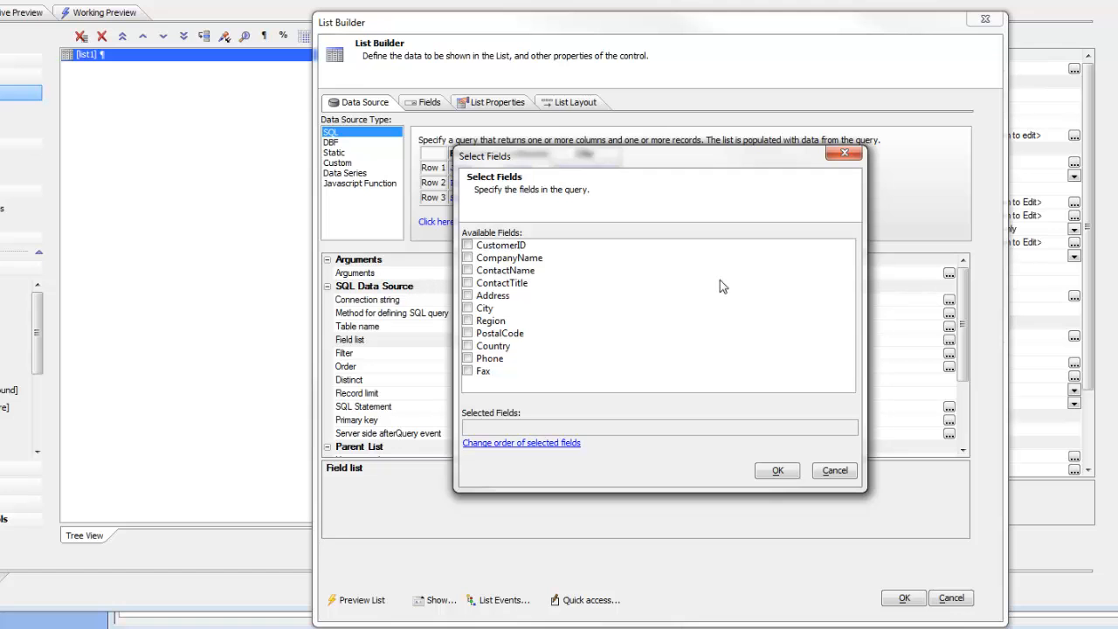
click(467, 245)
click(467, 257)
click(467, 269)
click(468, 283)
click(467, 296)
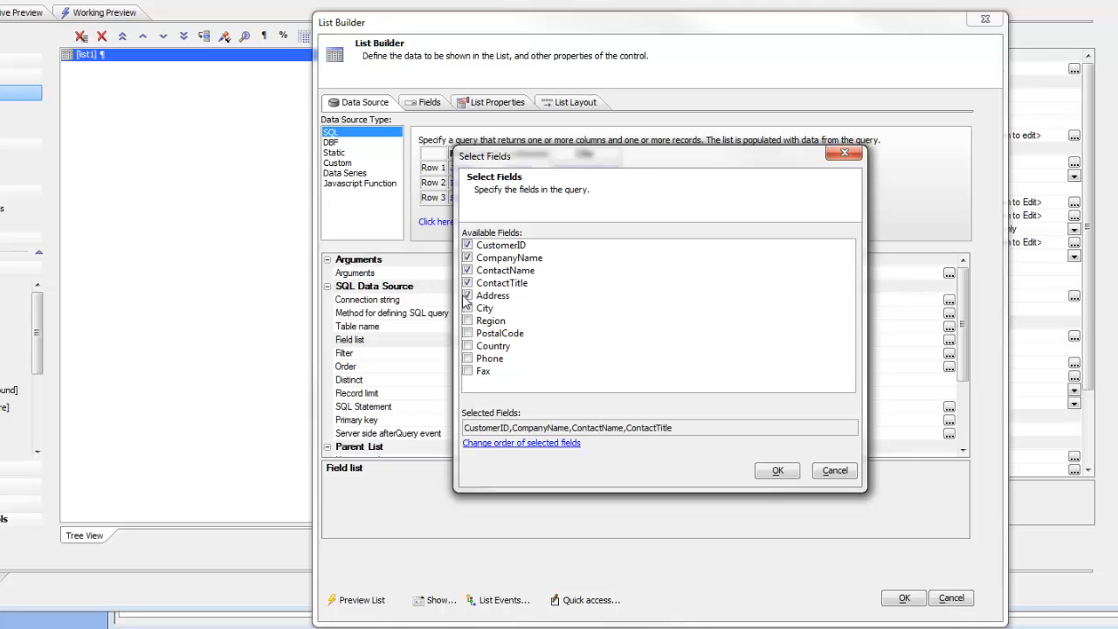
click(468, 308)
click(467, 320)
click(467, 333)
click(468, 345)
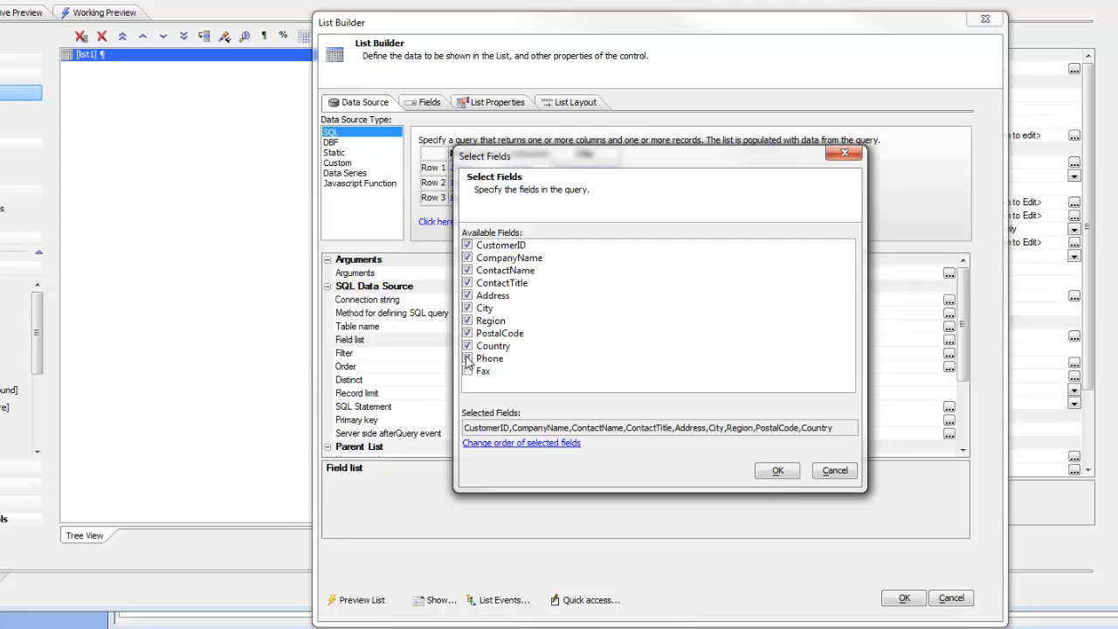
click(467, 358)
click(775, 470)
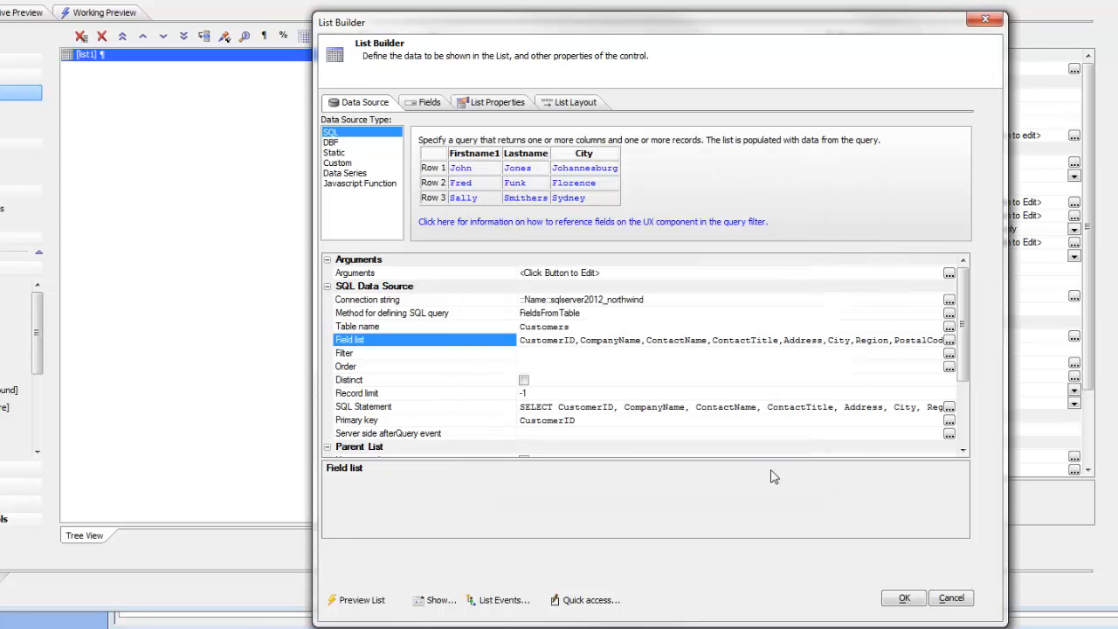
Add CustomerID and CompanyName as columns in the list layout and accept the list definition.
click(568, 103)
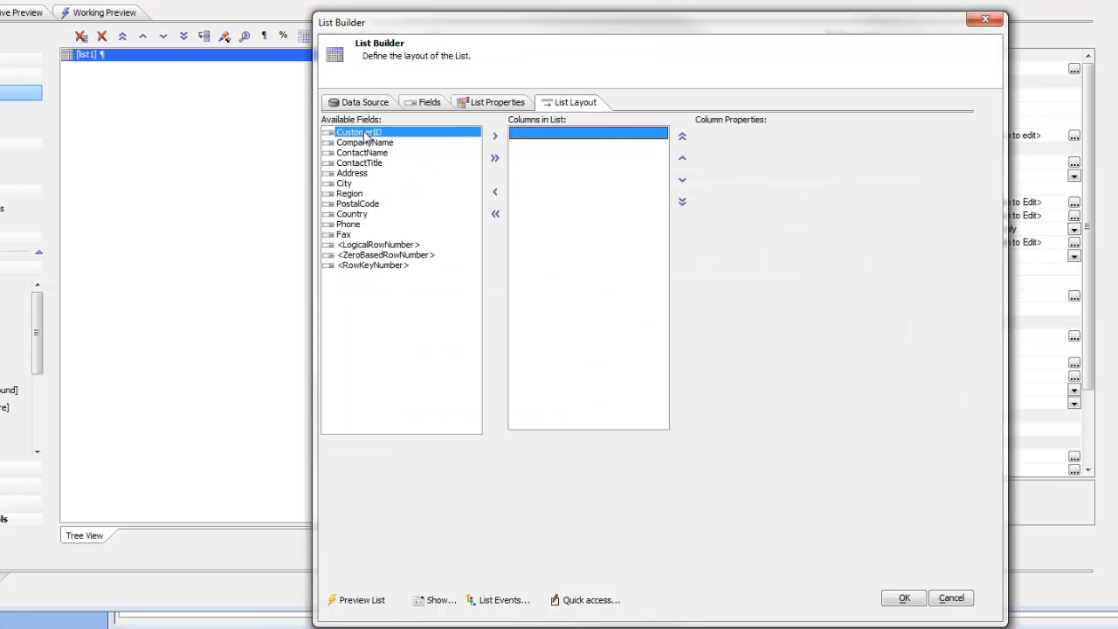
double_click(365, 134)
double_click(381, 143)
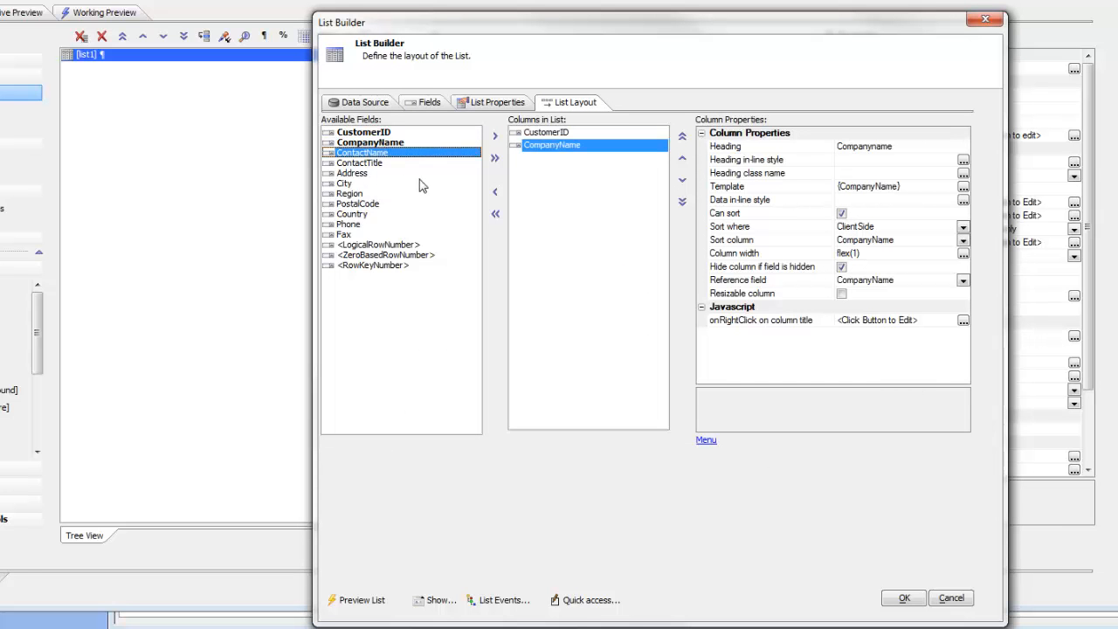
click(905, 599)
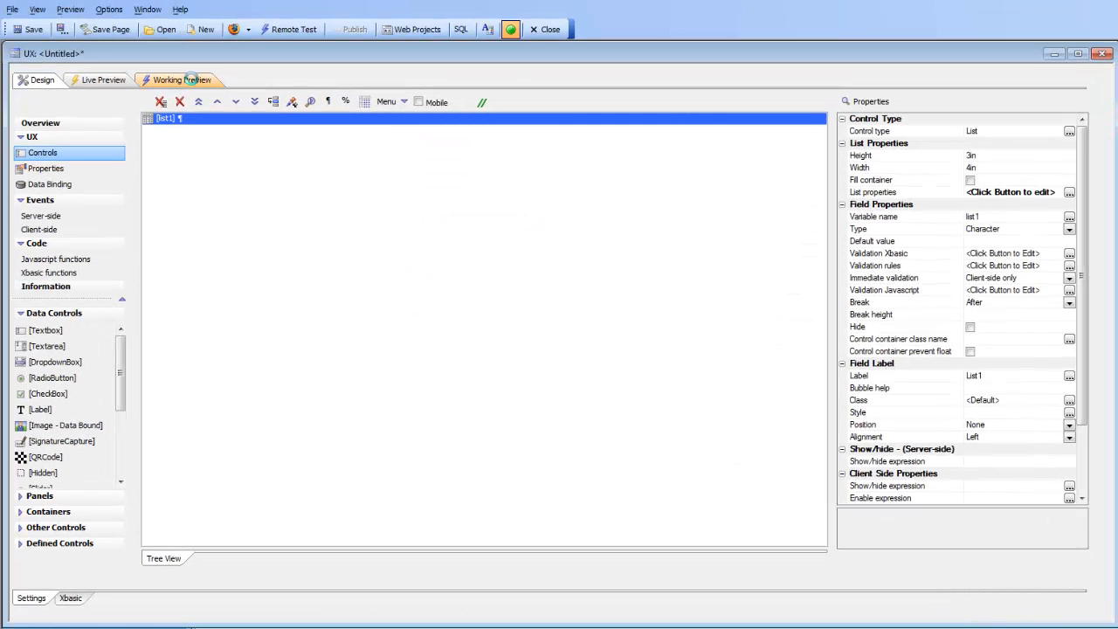
Run the working preview of the component and look through the customer rows in the list.
click(186, 79)
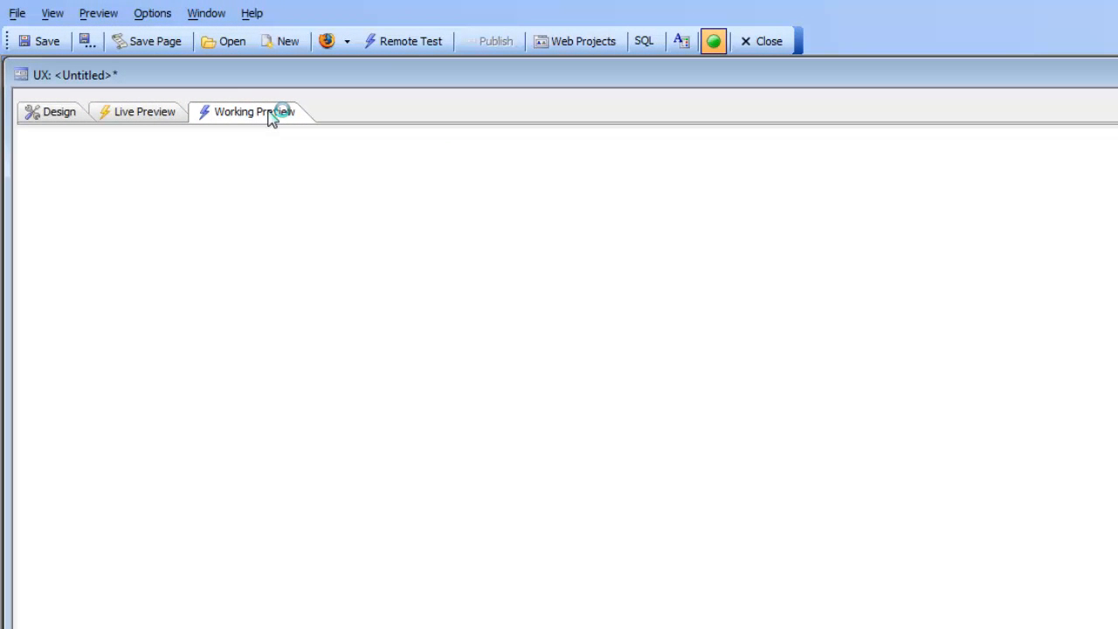
scroll(393, 329, down, 5)
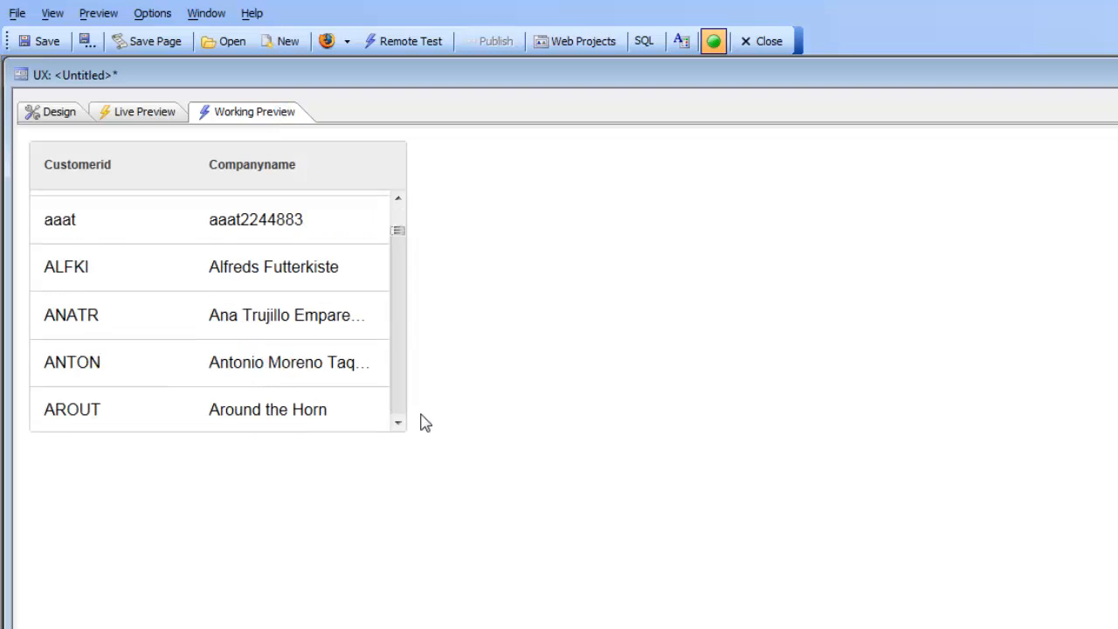
scroll(407, 350, down, 5)
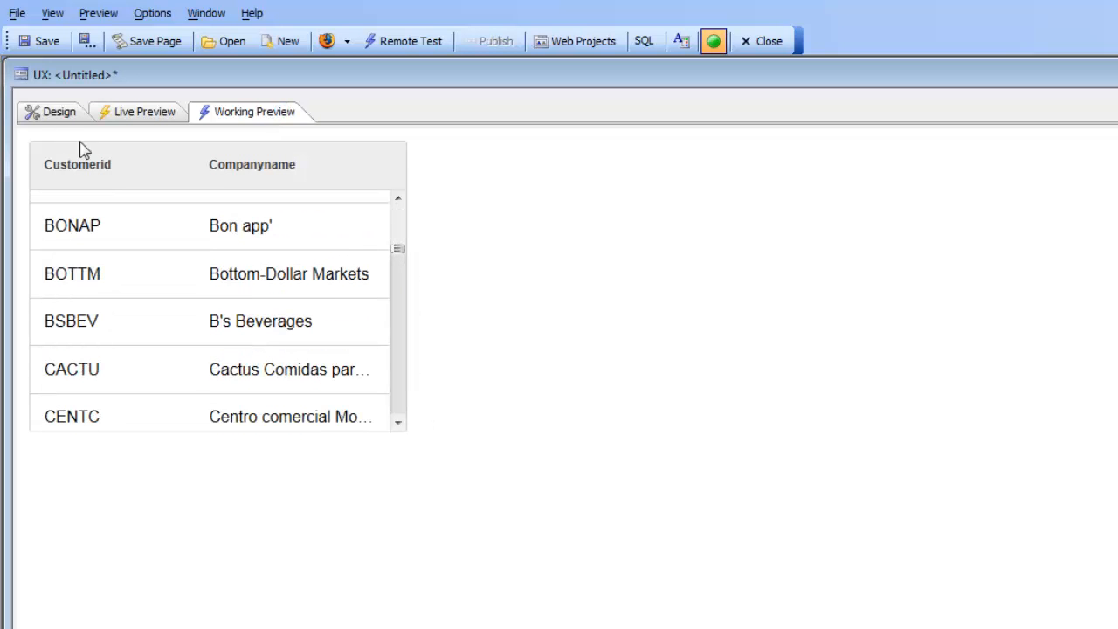
Return to the component's design and change its style to MobBlue.
click(61, 116)
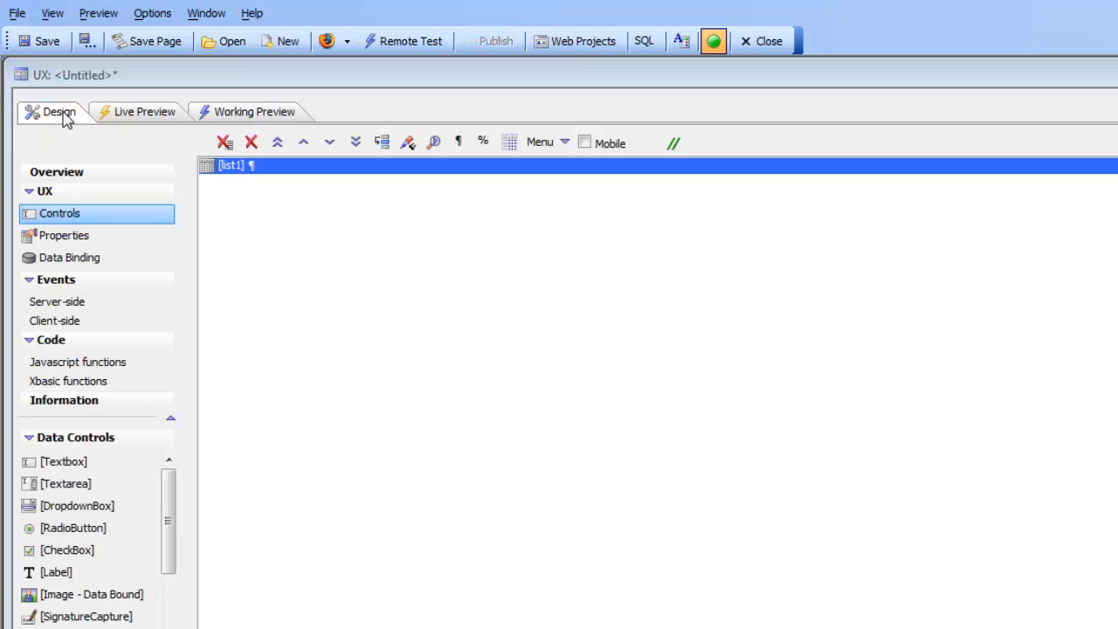
click(63, 236)
click(471, 254)
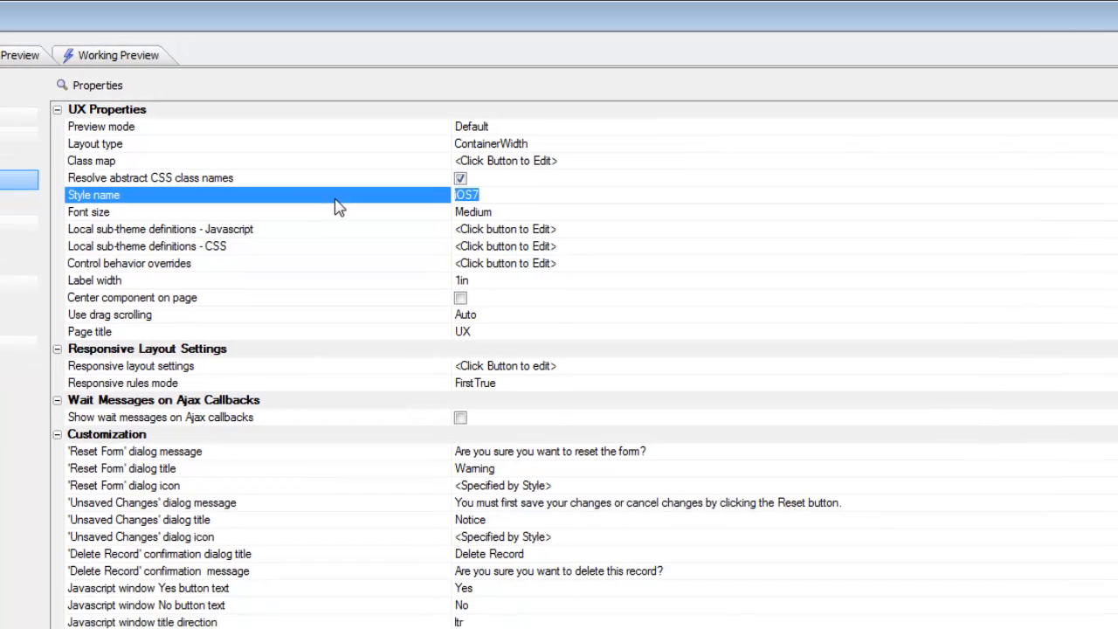
double_click(335, 199)
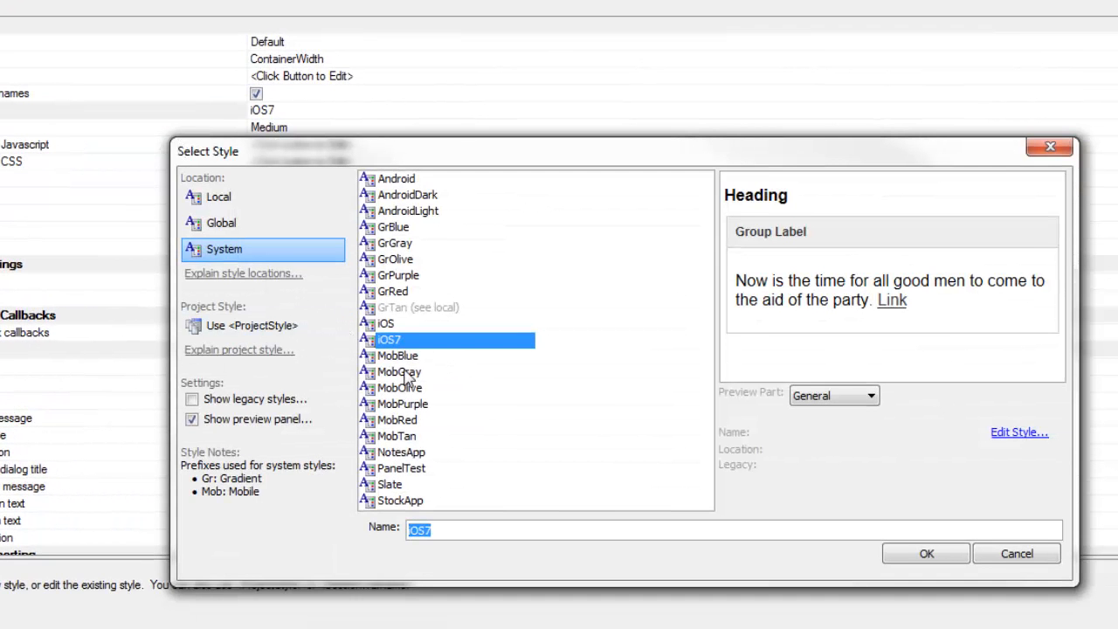
double_click(398, 356)
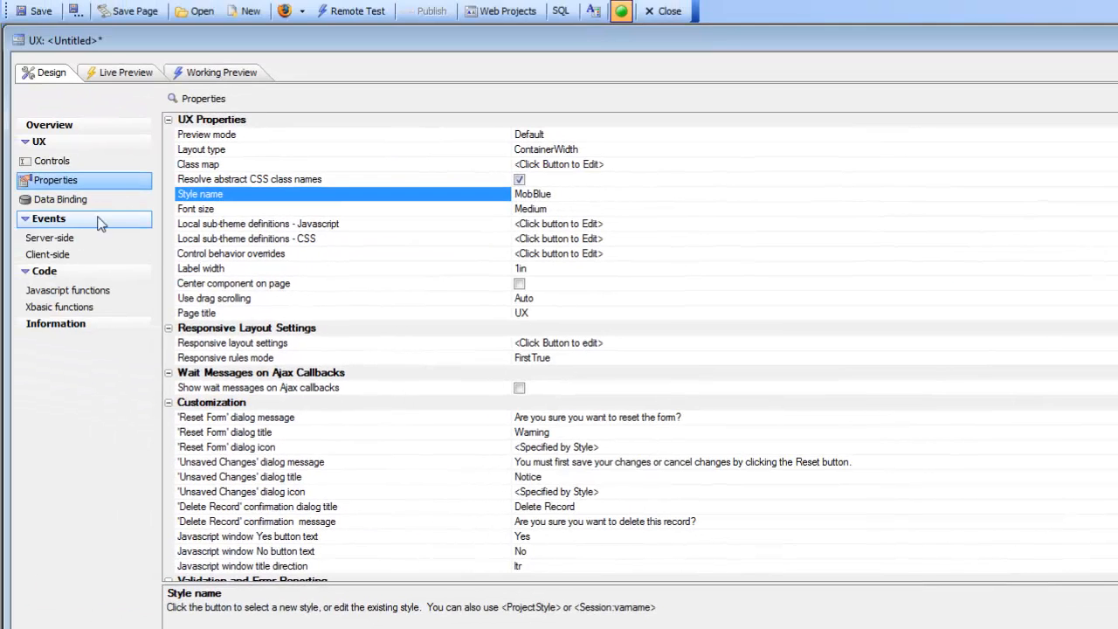
Enable the detail view in list1's list properties.
click(55, 165)
click(855, 173)
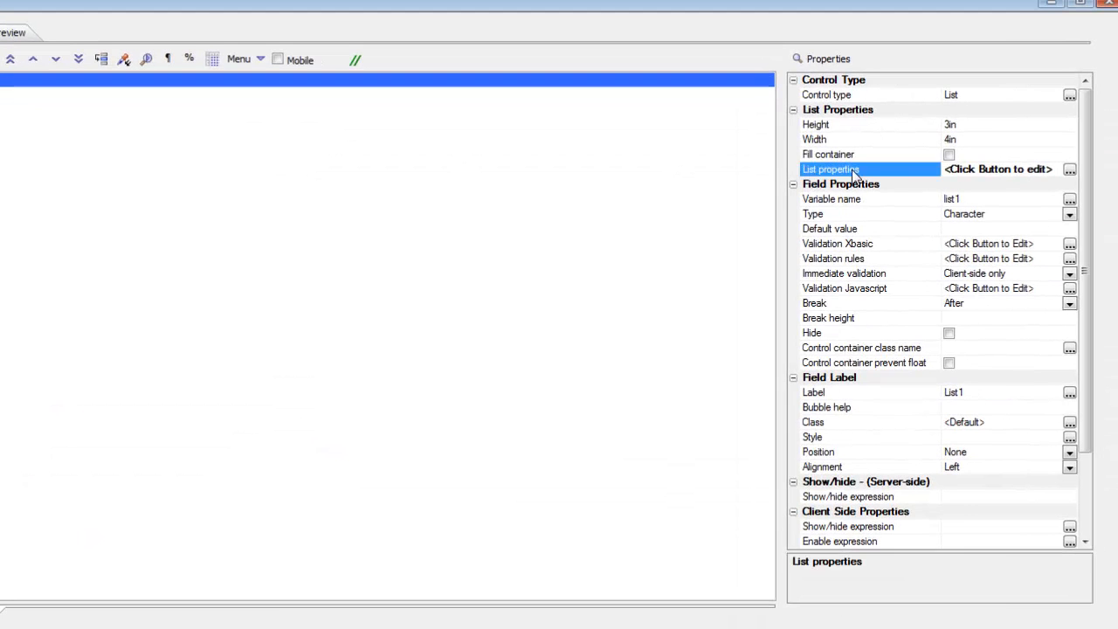
double_click(854, 173)
click(432, 137)
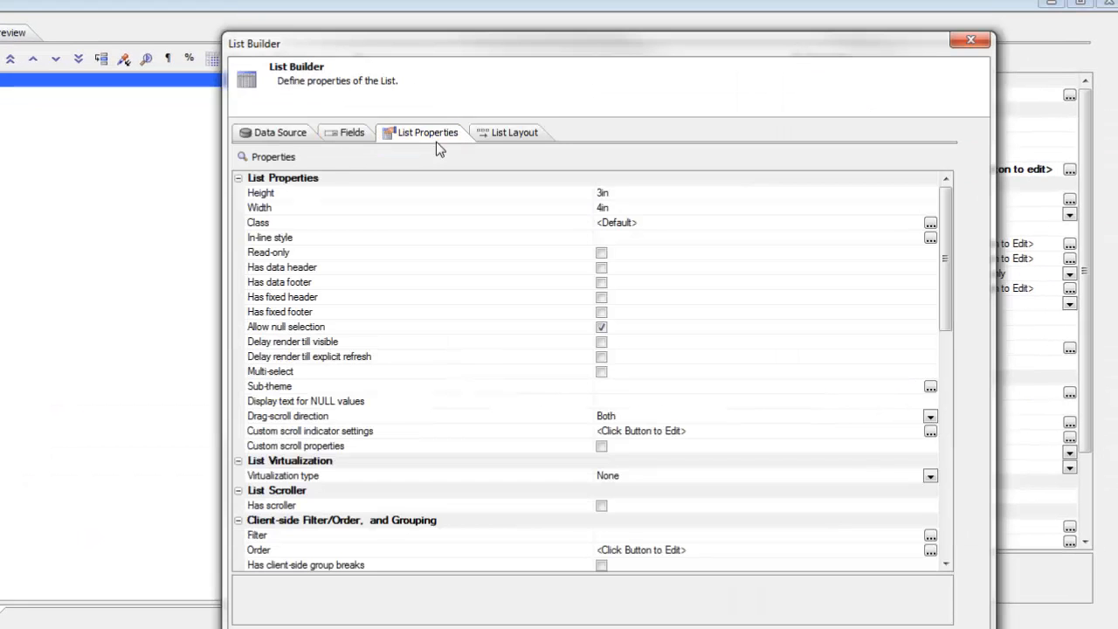
click(375, 401)
scroll(375, 401, down, 5)
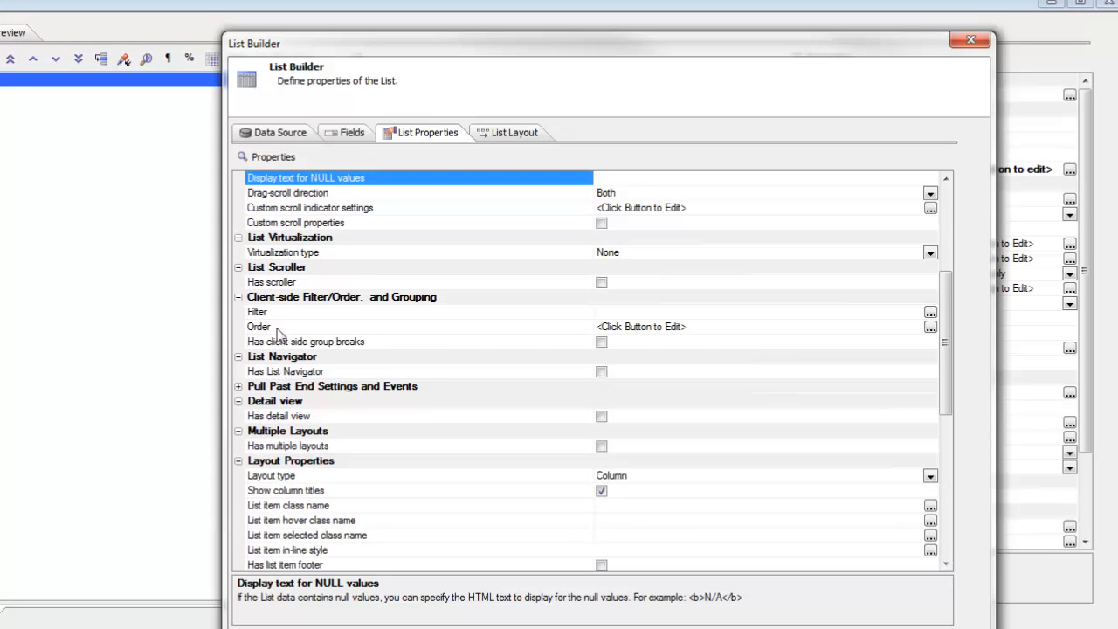
click(608, 420)
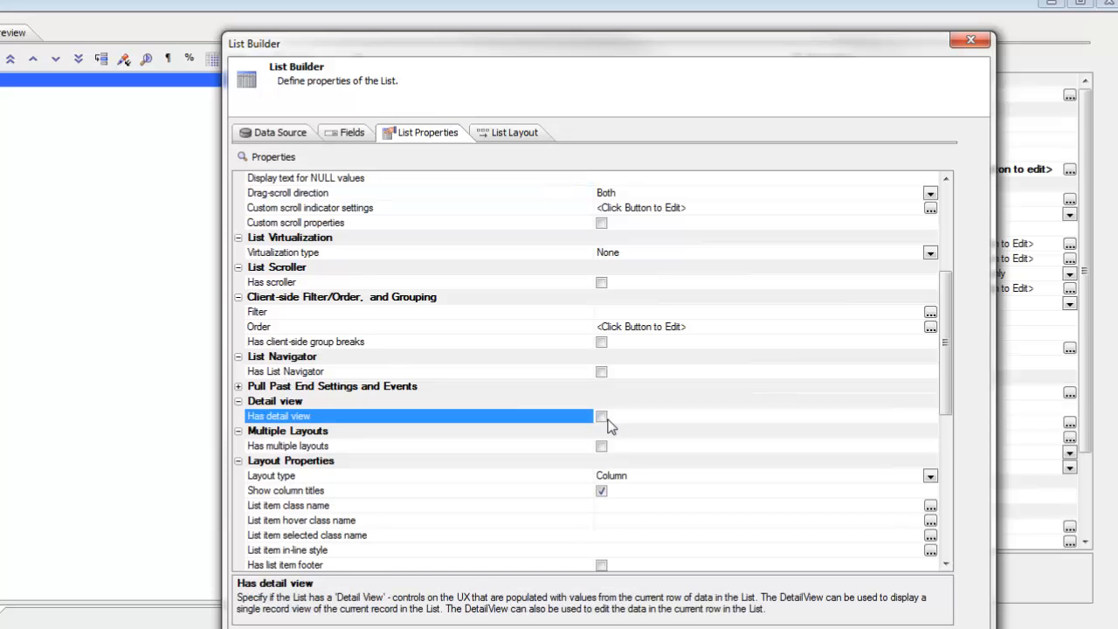
click(602, 417)
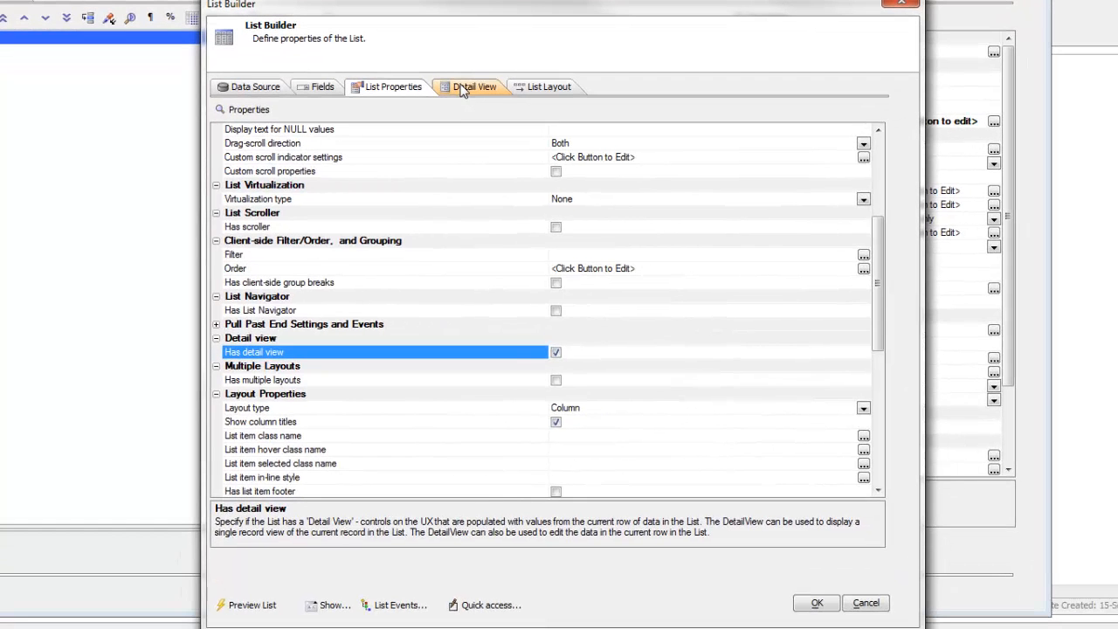
Start the Detail View Quick Setup Genie and enable UX controls for all un-mapped columns plus action buttons.
click(463, 89)
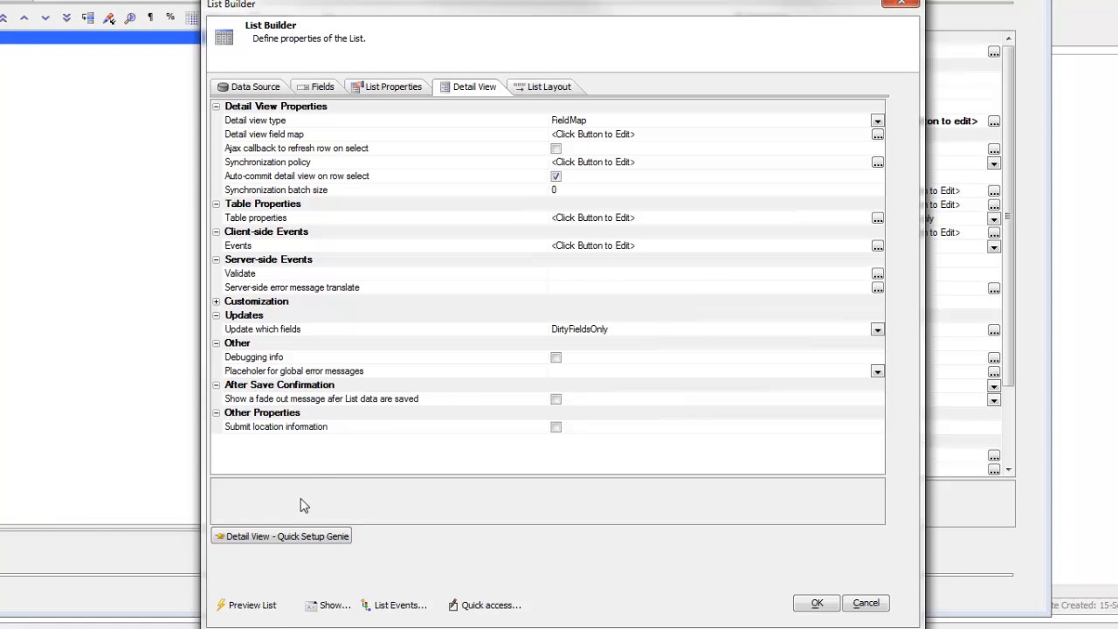
click(274, 539)
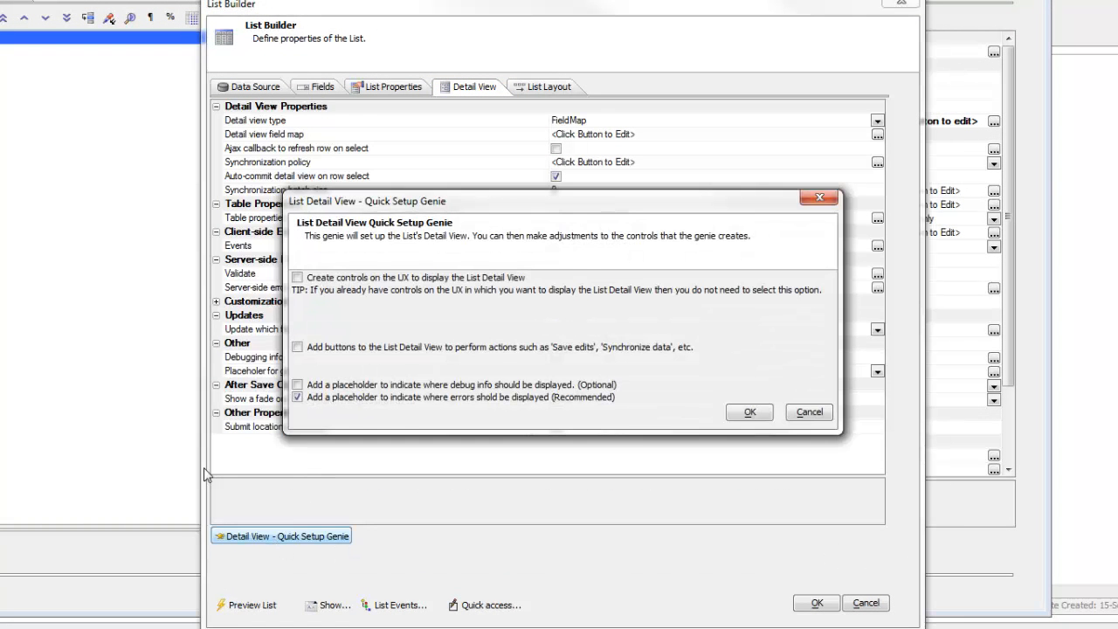
drag(363, 197, 432, 83)
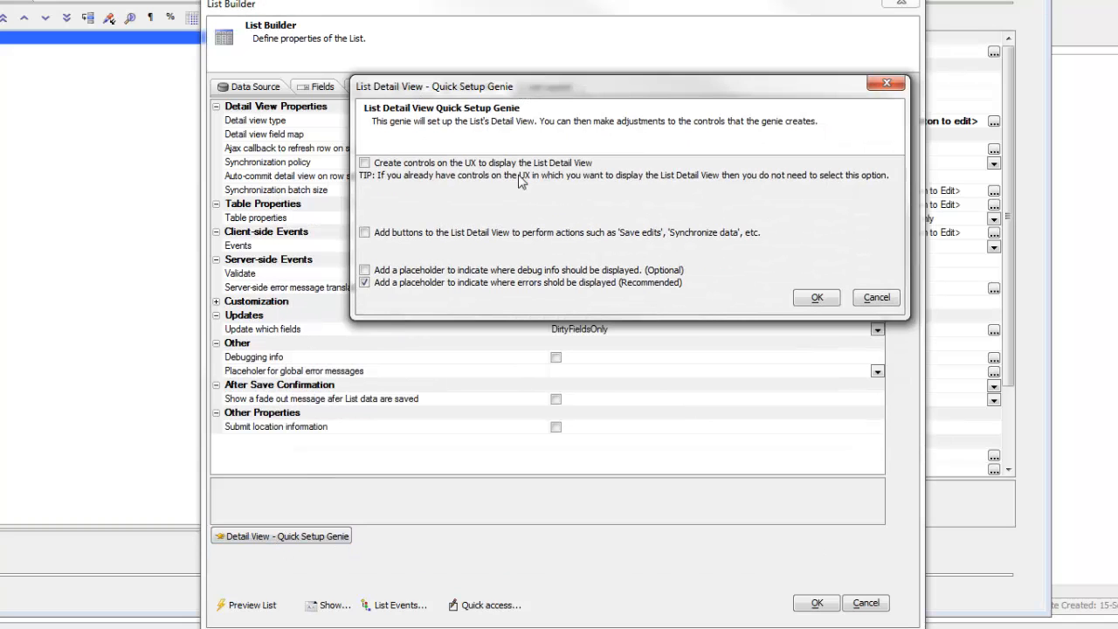
click(365, 163)
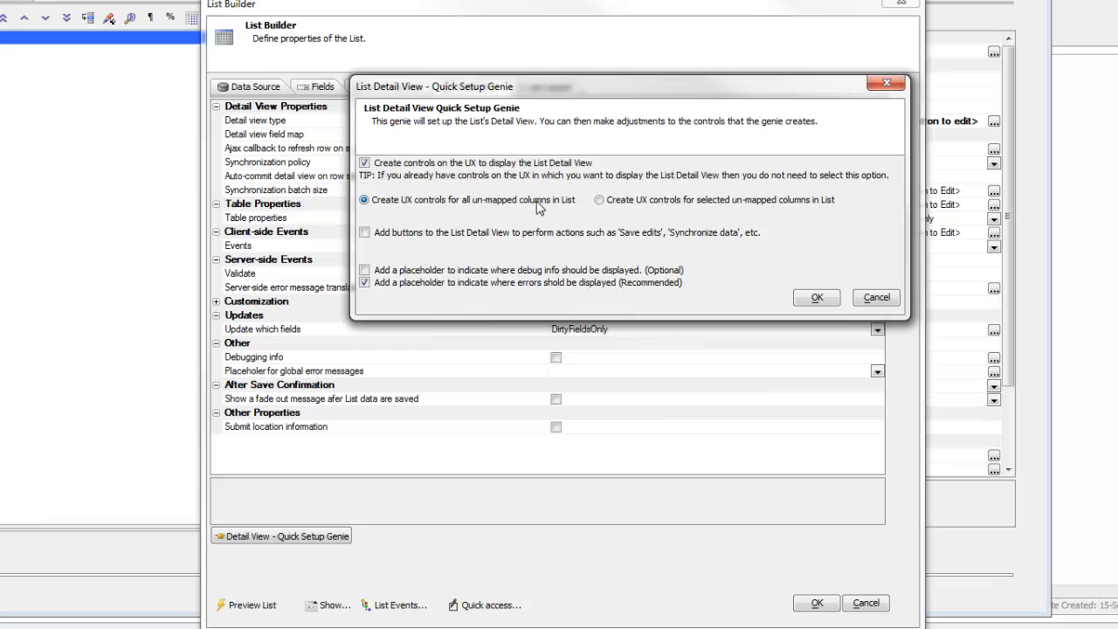
click(365, 233)
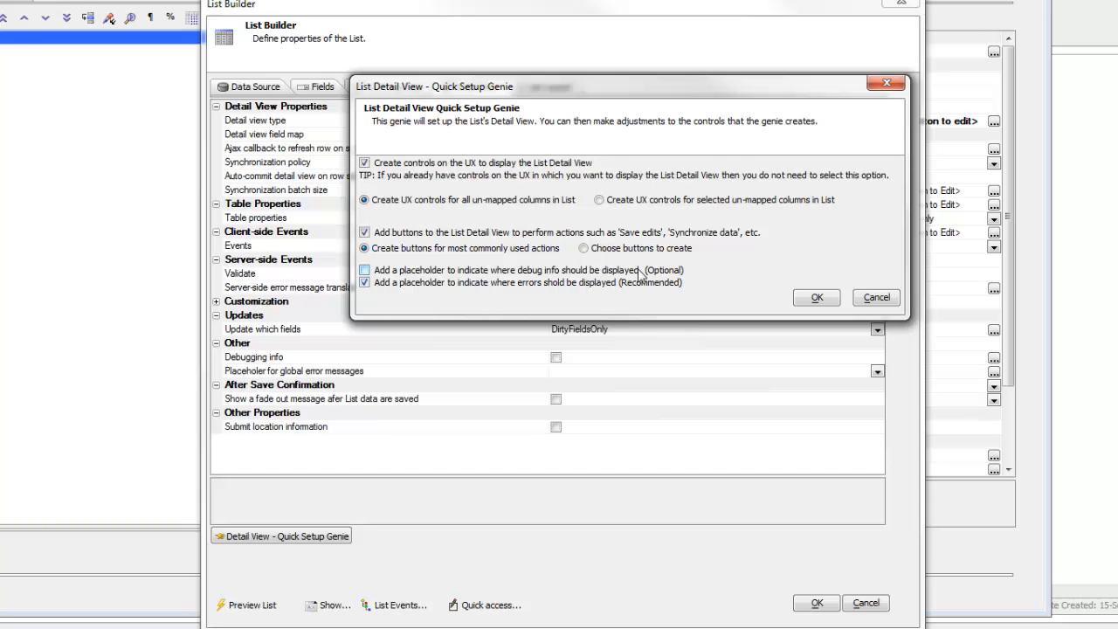
Choose the detail view buttons to create: save, new record, undo edits, synchronize and incremental list refresh.
click(583, 249)
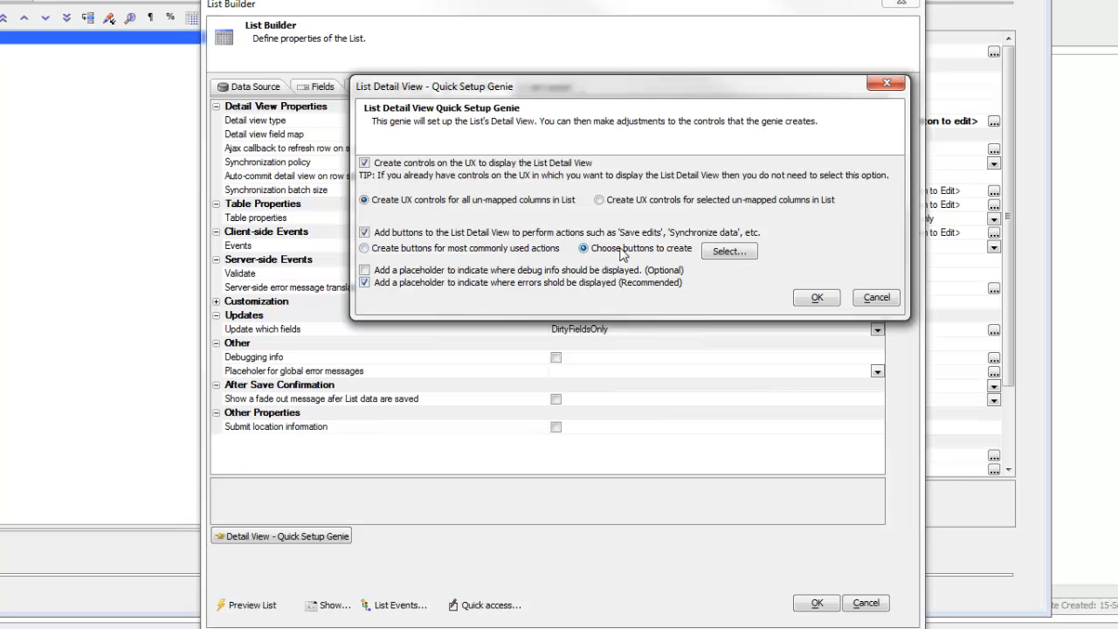
click(730, 252)
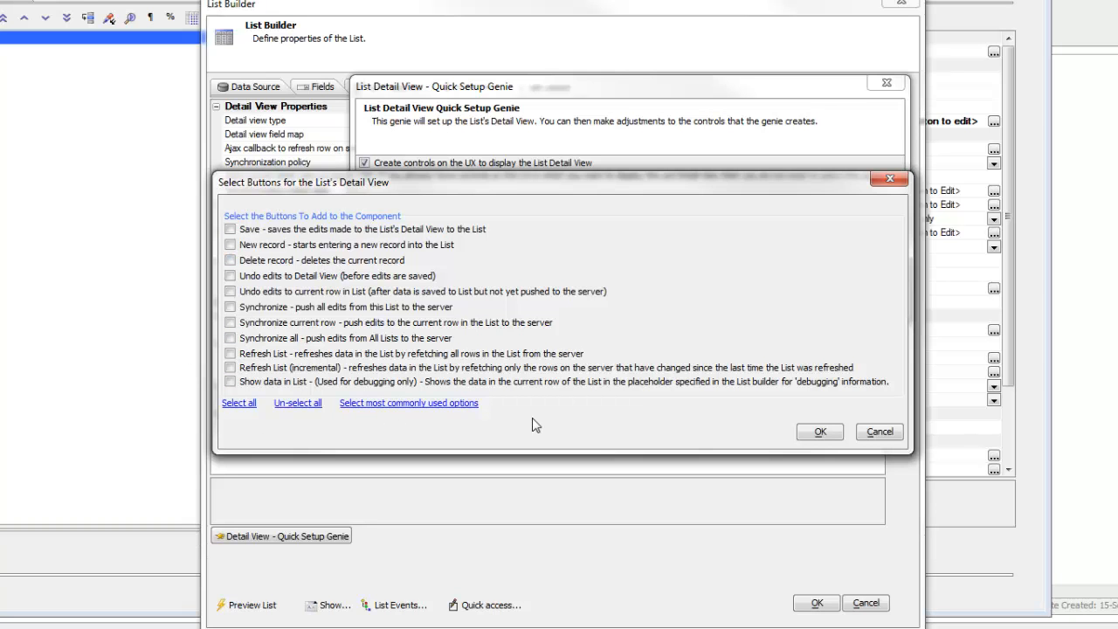
click(385, 404)
click(231, 261)
click(819, 431)
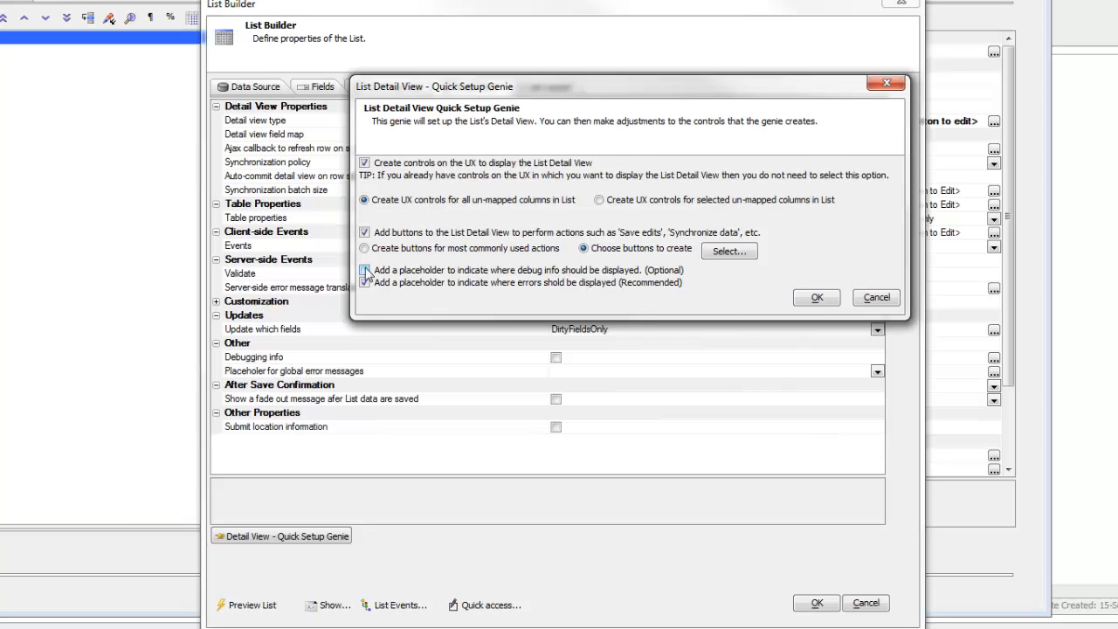
Include a debug info placeholder and create the new controls after list1, wrapped in a Default container with labels above.
click(364, 271)
click(817, 298)
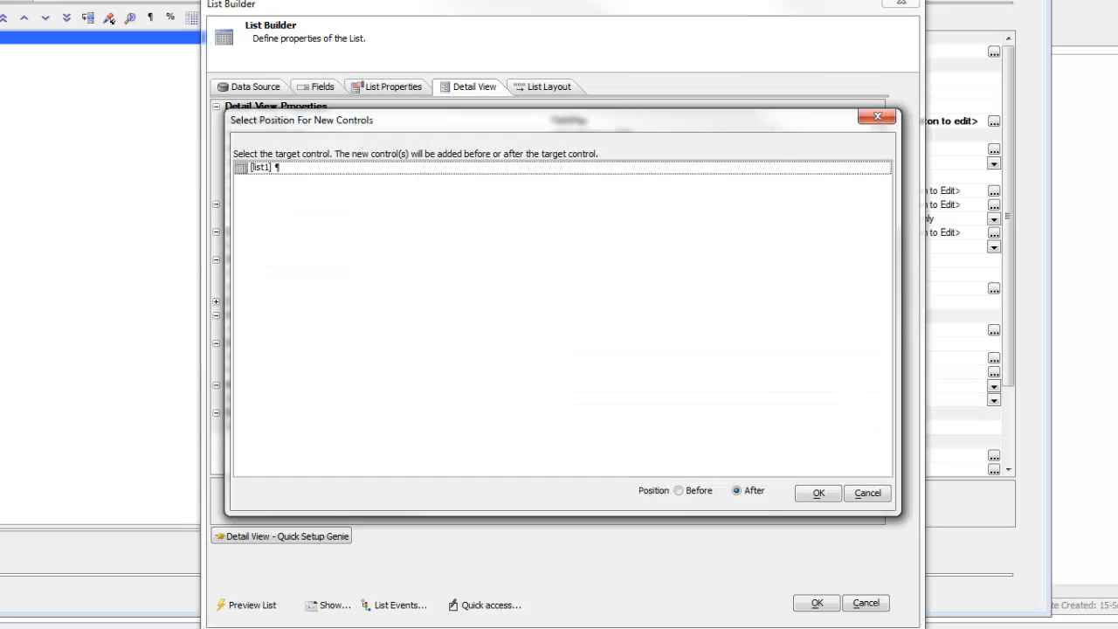
click(250, 169)
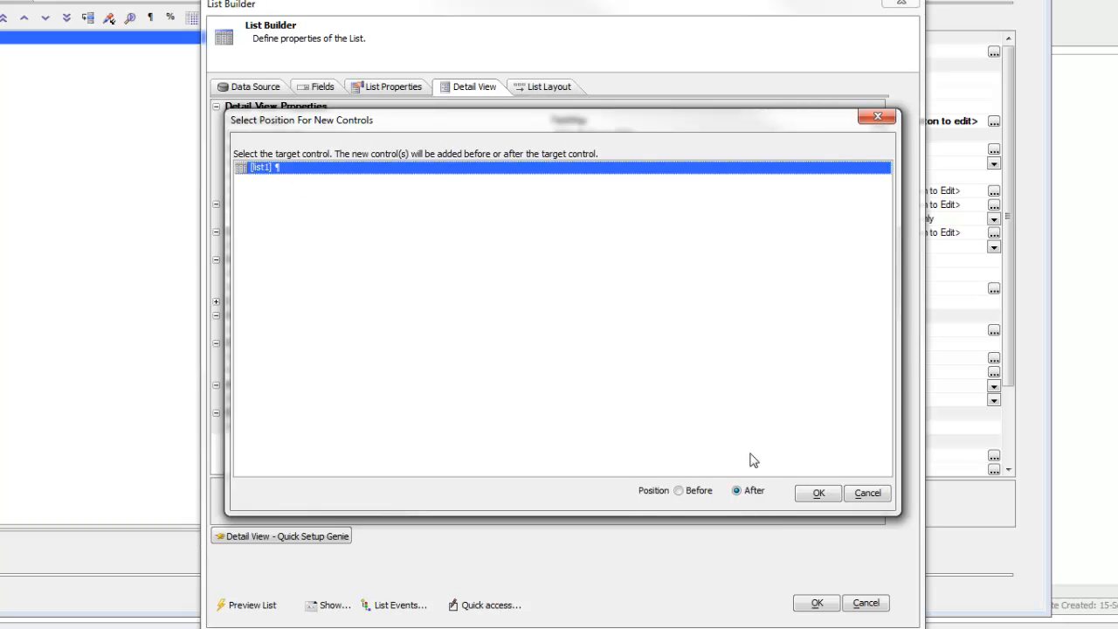
click(816, 495)
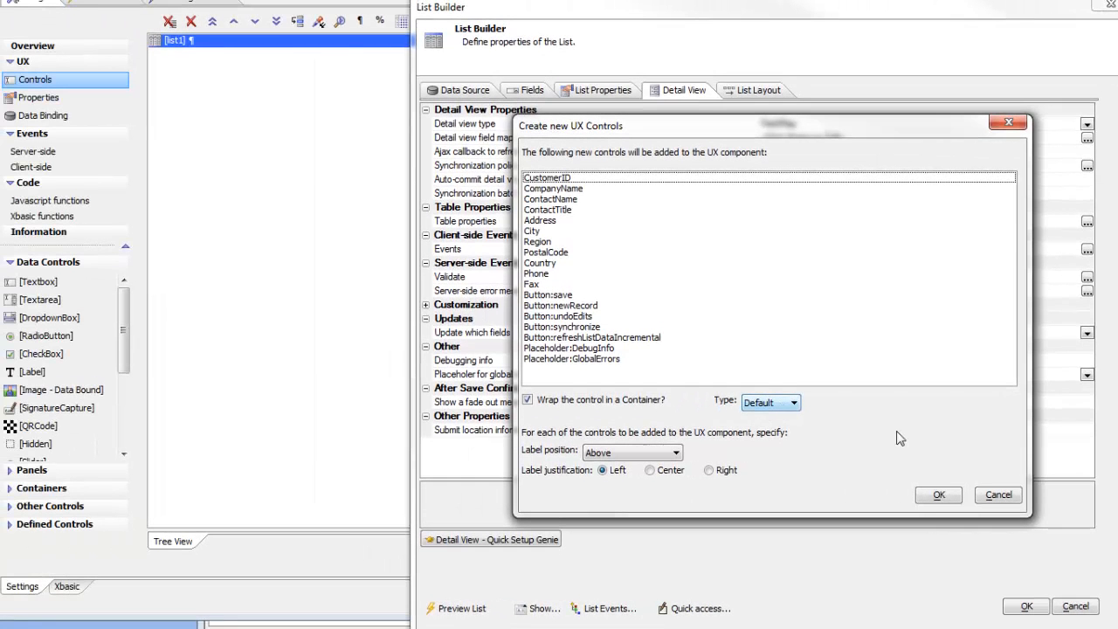
click(937, 496)
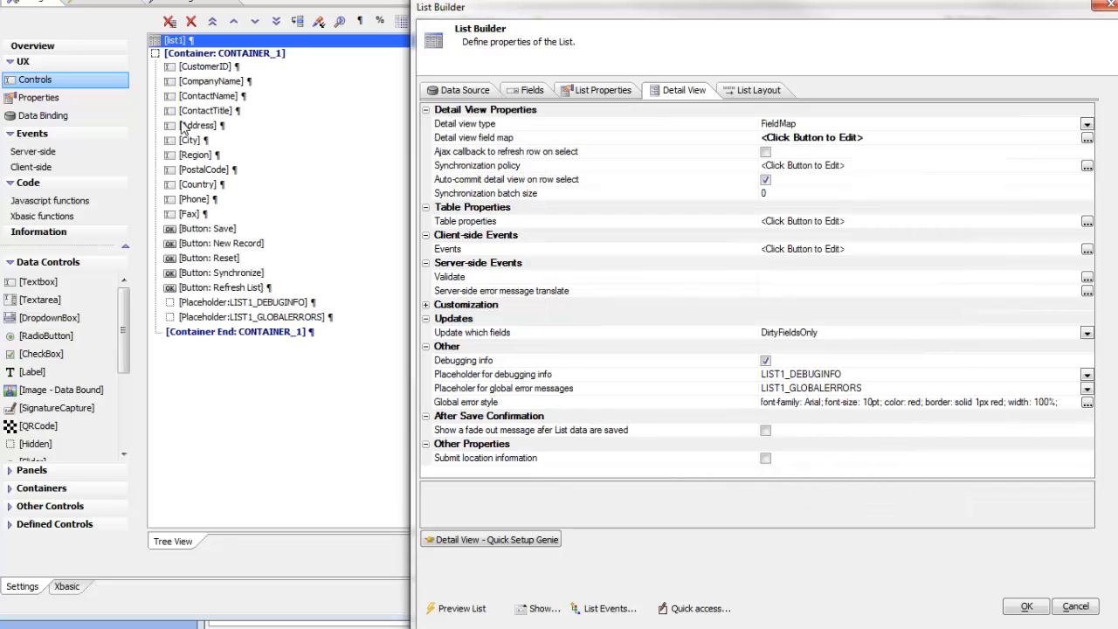
Accept the list definition, dismiss the notice, and remove the break after list1 so the detail container sits beside it.
click(1026, 609)
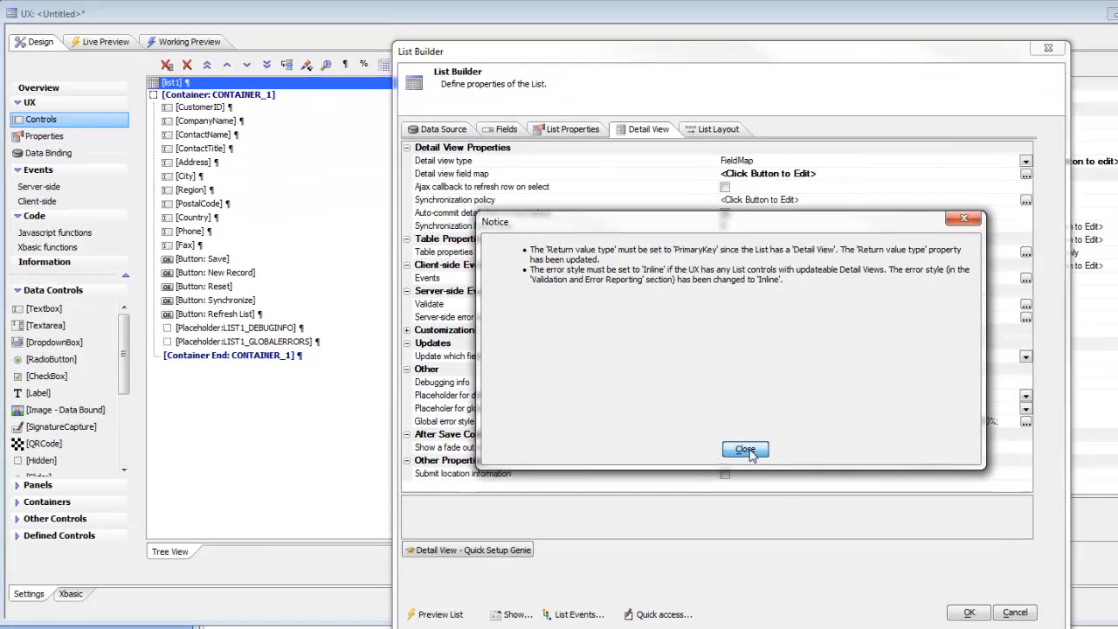
click(790, 430)
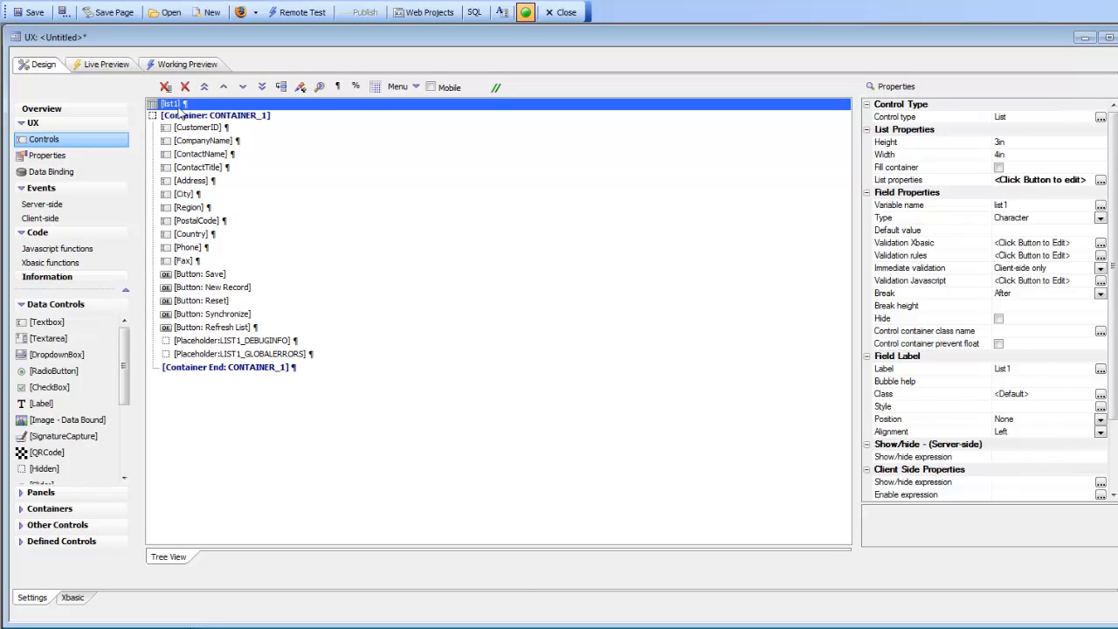
right_click(179, 111)
click(234, 114)
Run the working preview, replace the contact name of the sssd873 record, and switch to the alpha row and back to commit it.
click(187, 67)
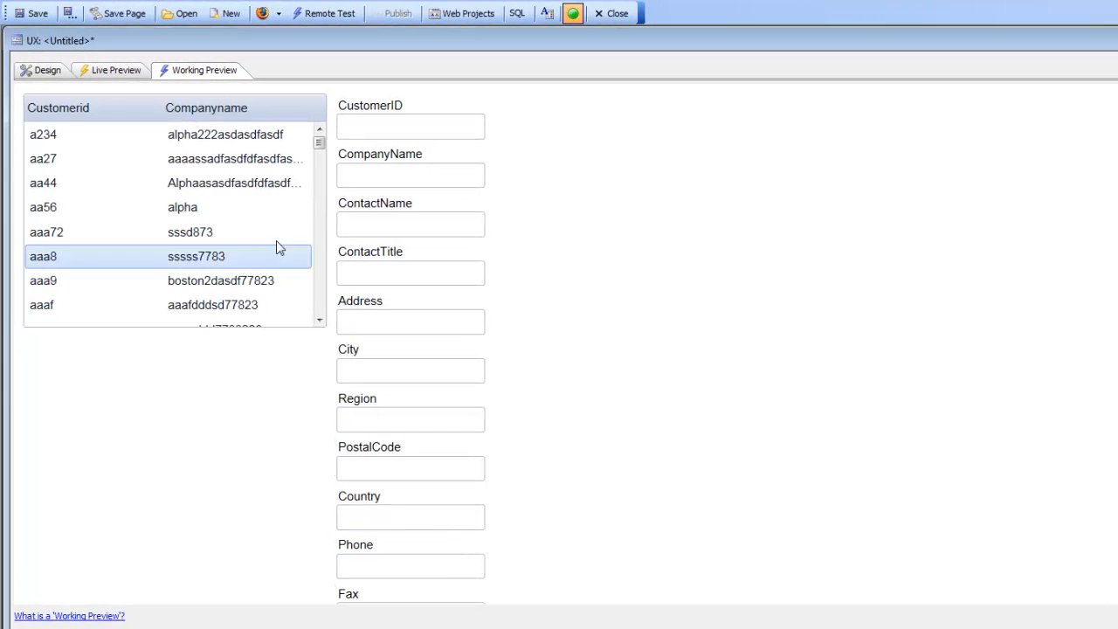
click(166, 240)
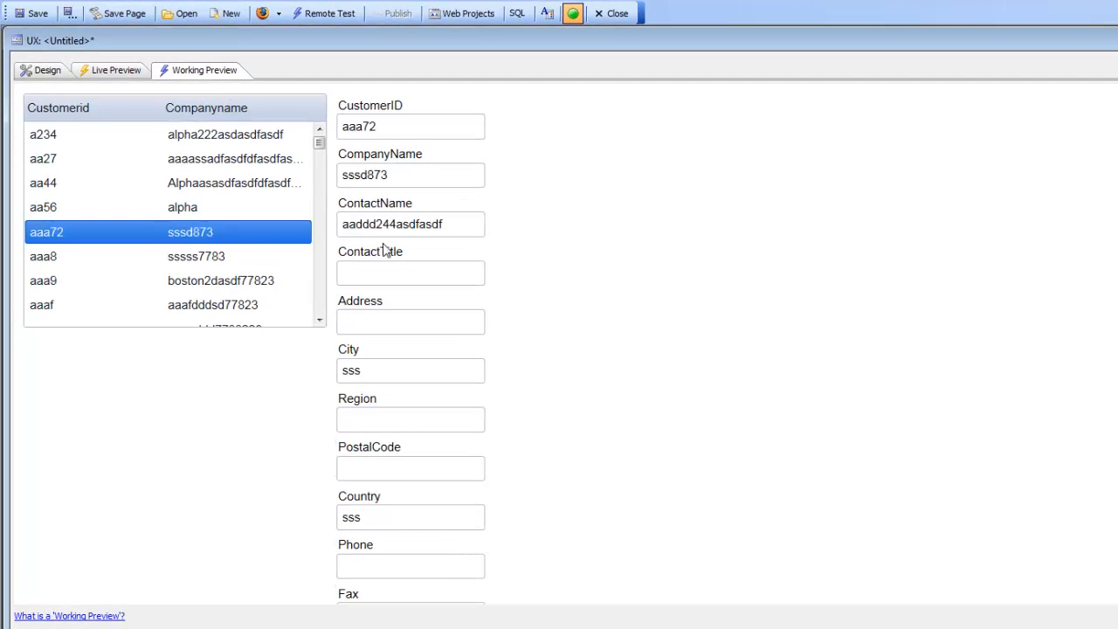
drag(458, 227, 325, 230)
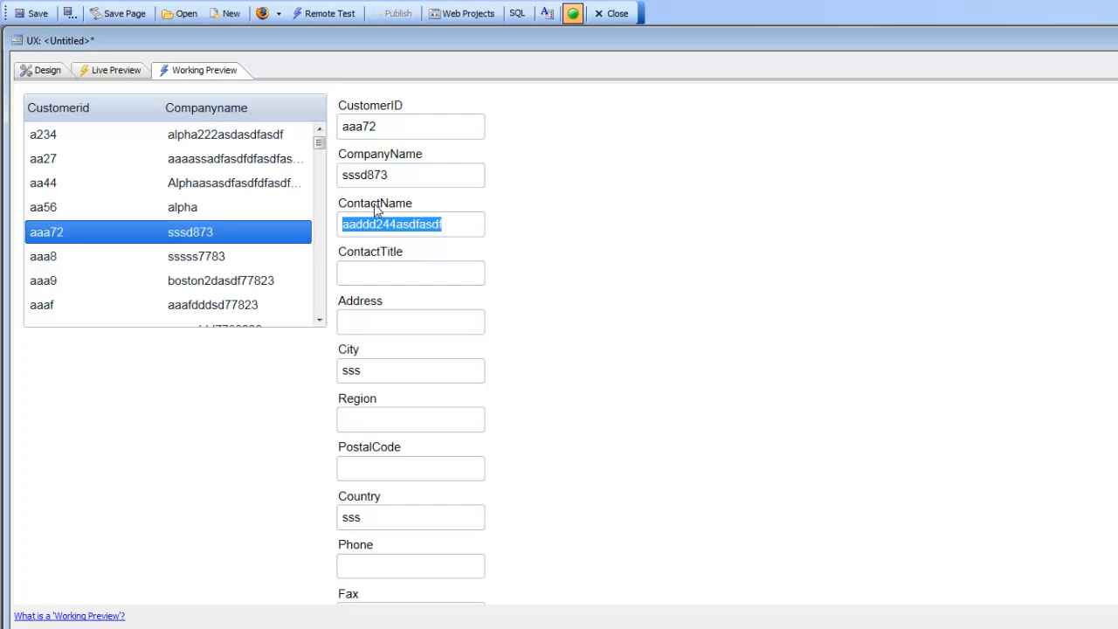
text(selwyn)
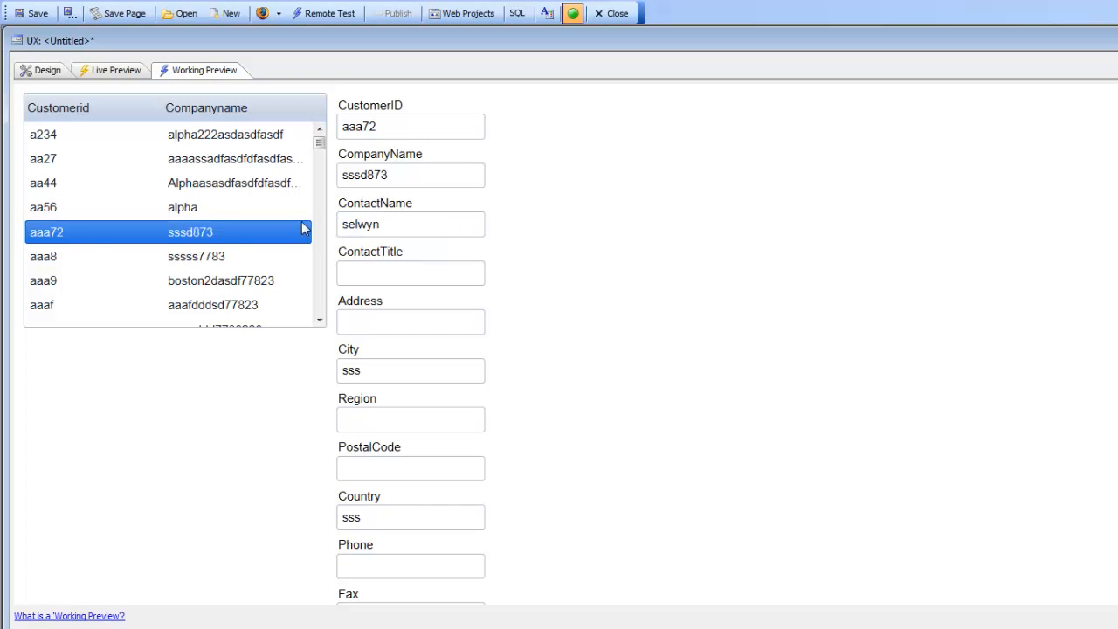
click(93, 210)
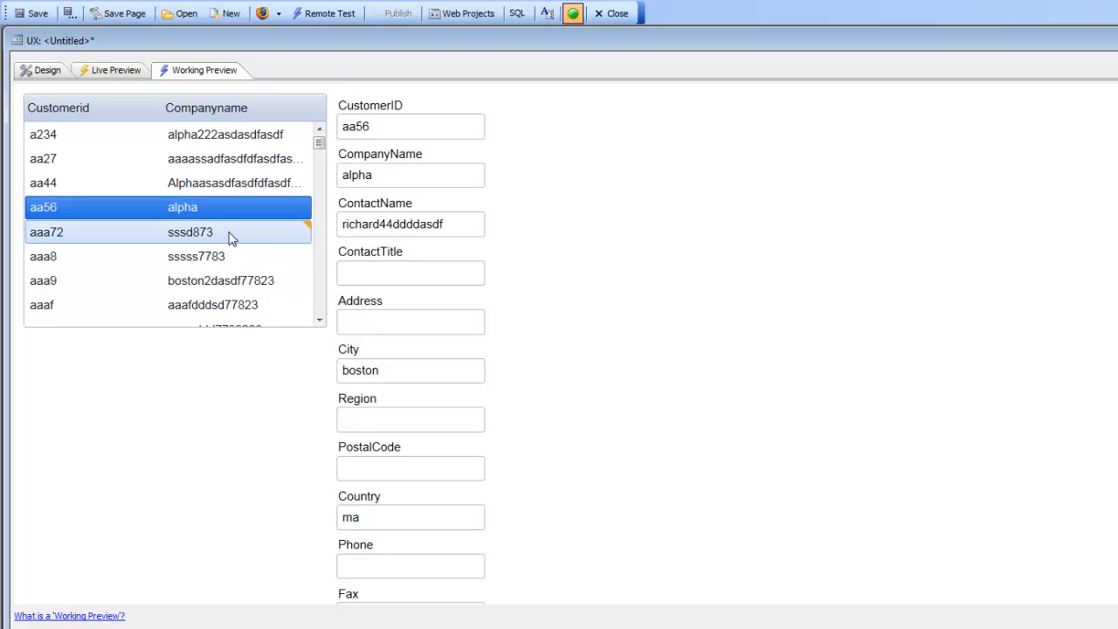
click(200, 241)
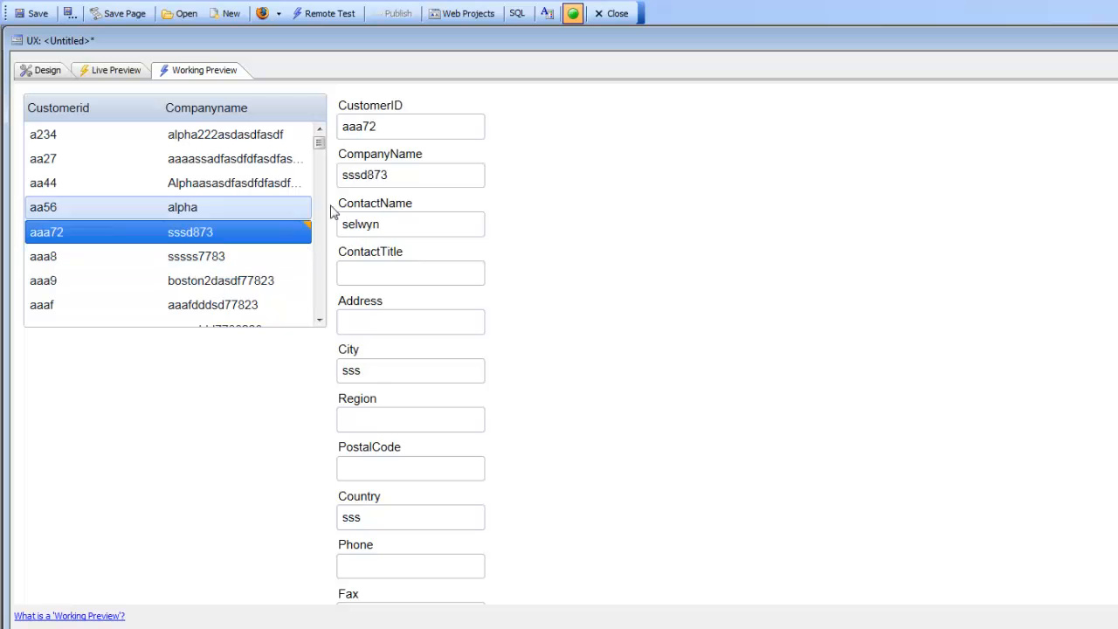
Change the selected record's CompanyName to alpha, save it to the list, and check the row and the debug data.
double_click(420, 177)
text(ak)
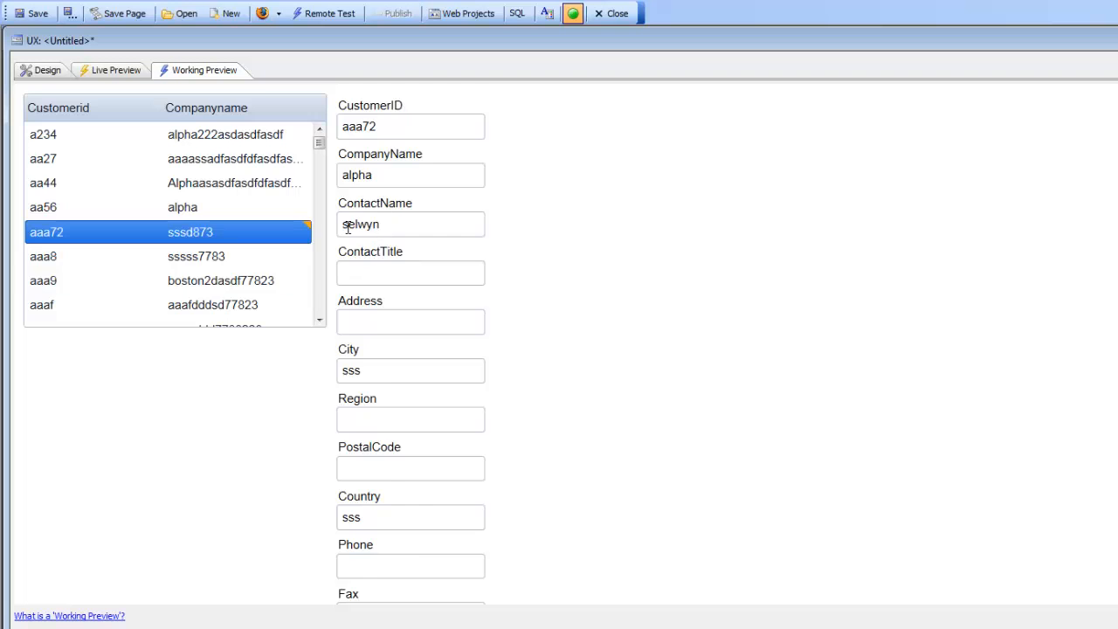
scroll(594, 417, down, 5)
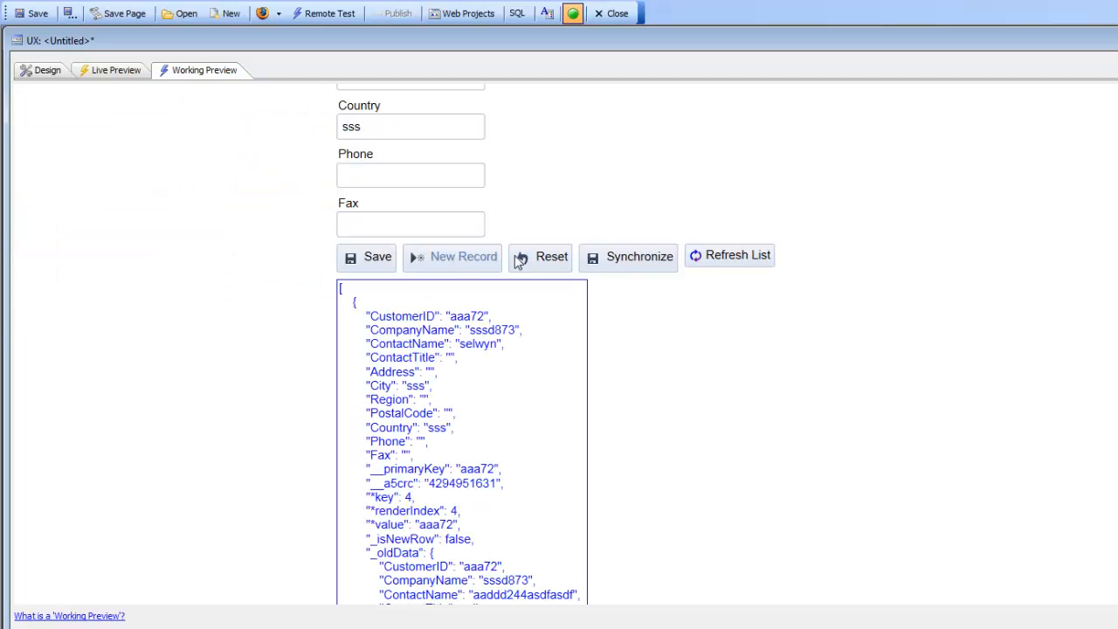
click(376, 260)
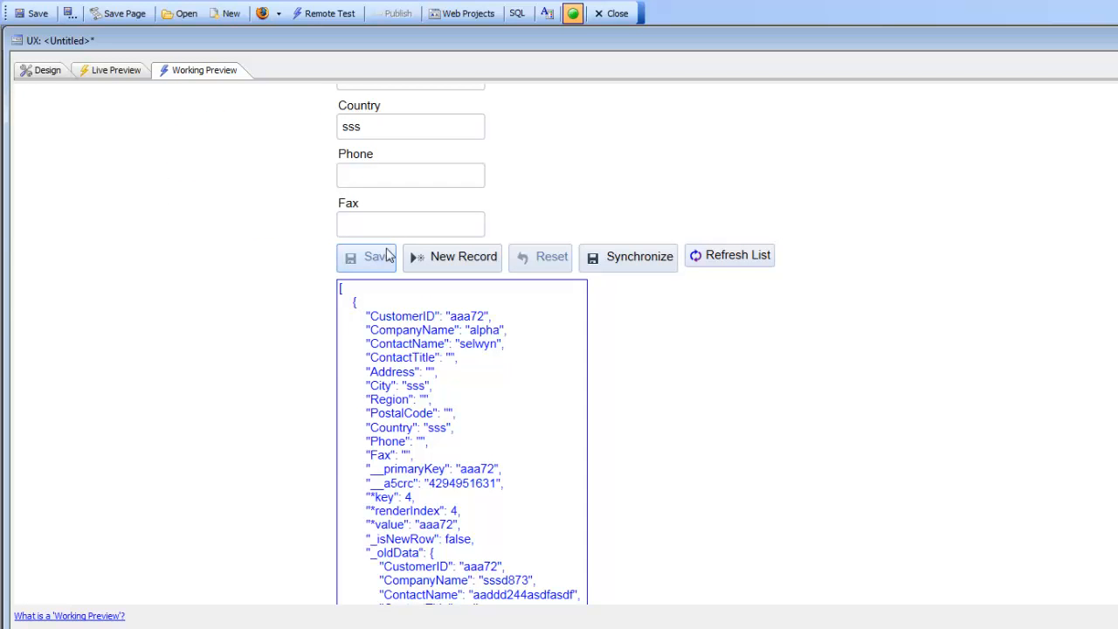
scroll(387, 229, up, 4)
scroll(273, 160, up, 1)
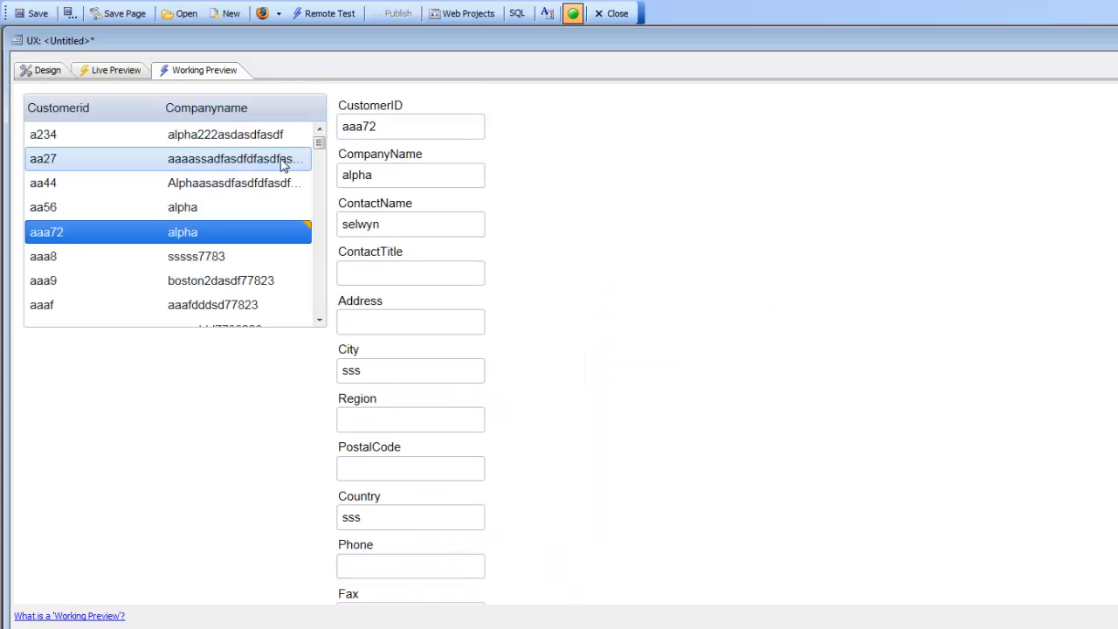
scroll(367, 301, down, 5)
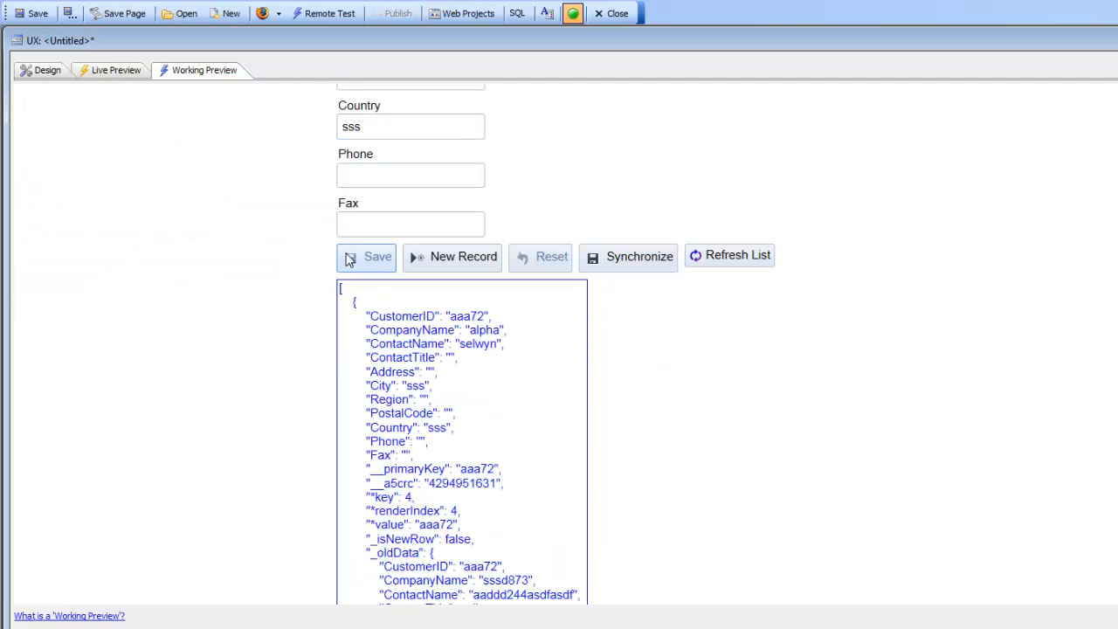
scroll(367, 262, up, 5)
Replace the contact name of the upper alpha record, the one with city boston, and save the edit to the list.
click(252, 166)
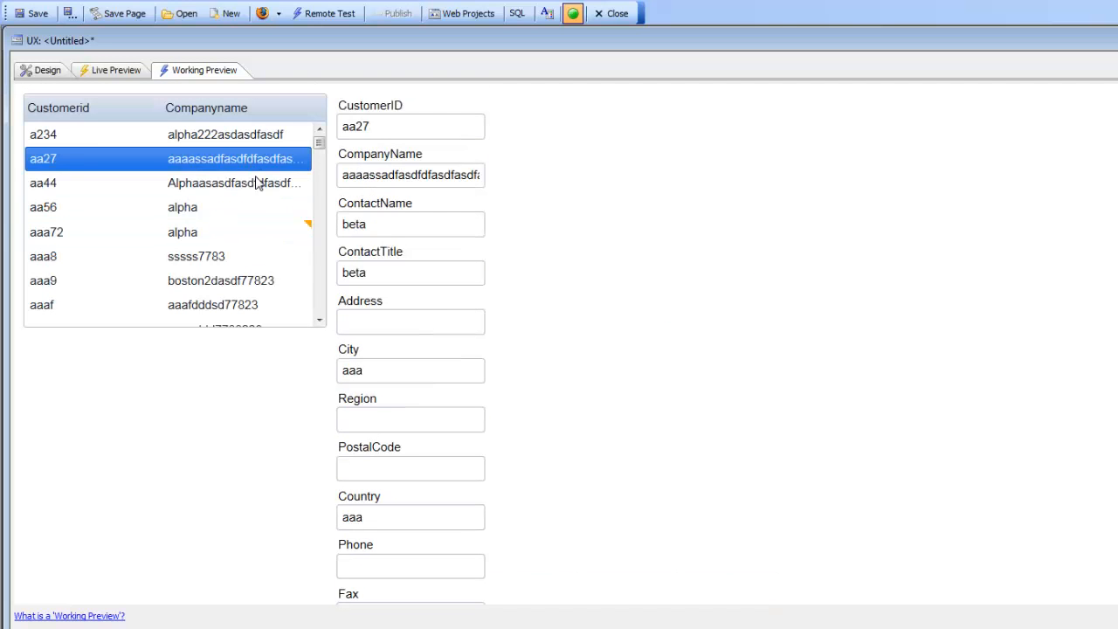
click(228, 225)
click(207, 210)
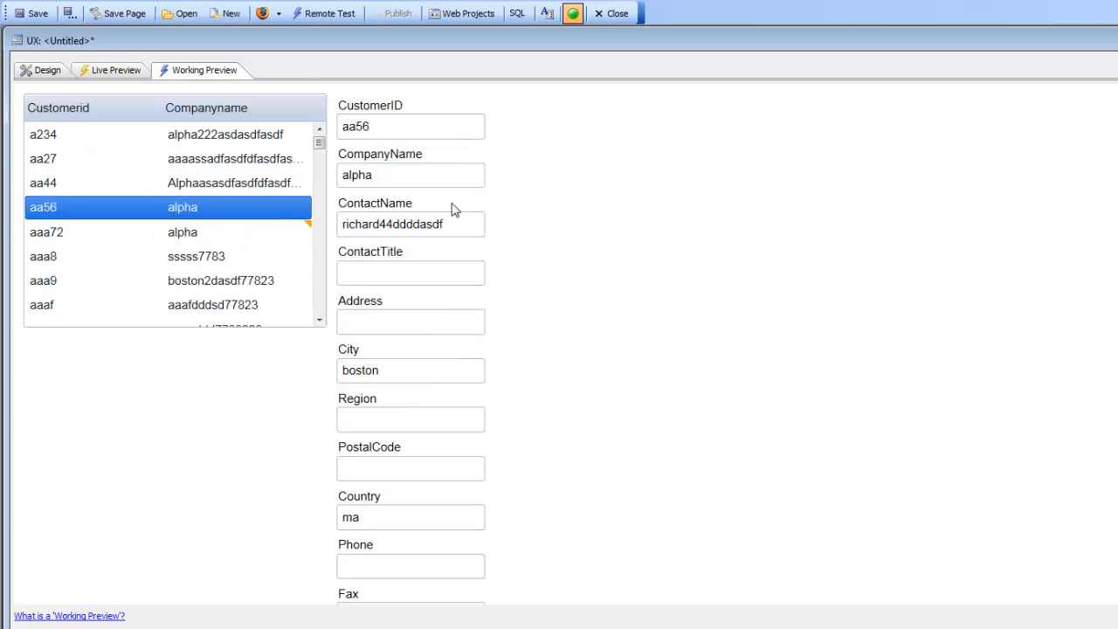
drag(453, 209, 324, 219)
text(ri)
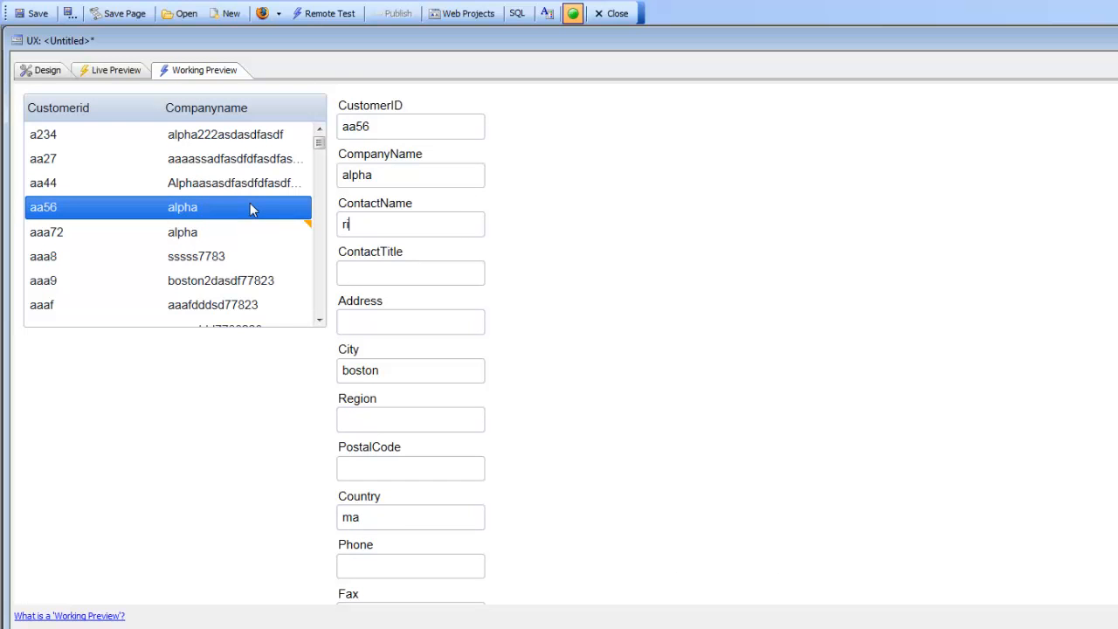
text(chard)
scroll(464, 205, down, 4)
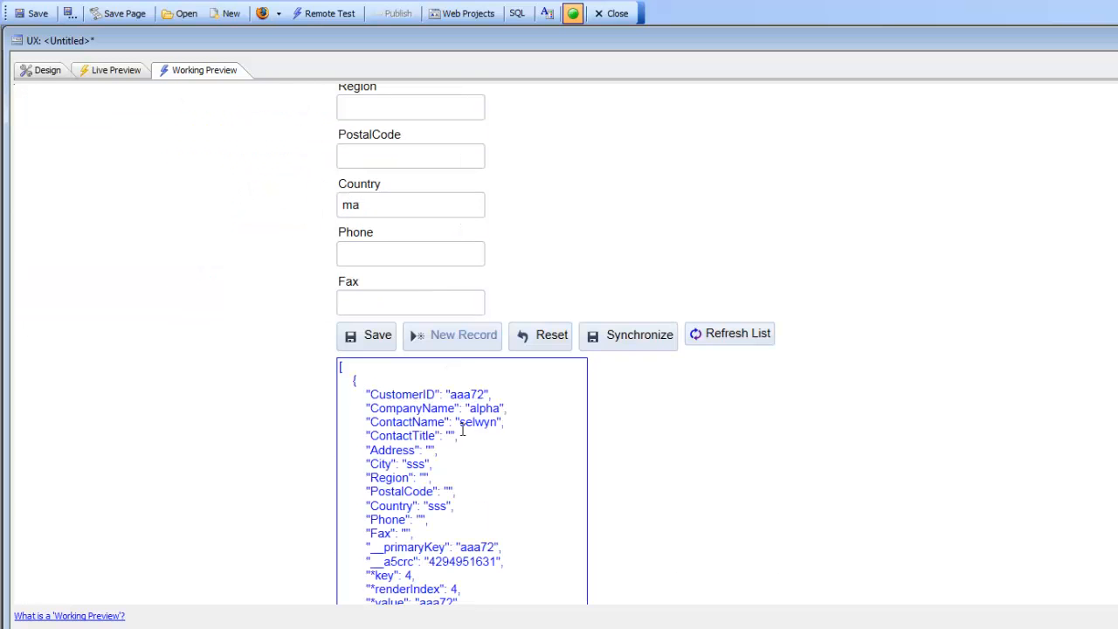
click(352, 339)
scroll(341, 319, up, 4)
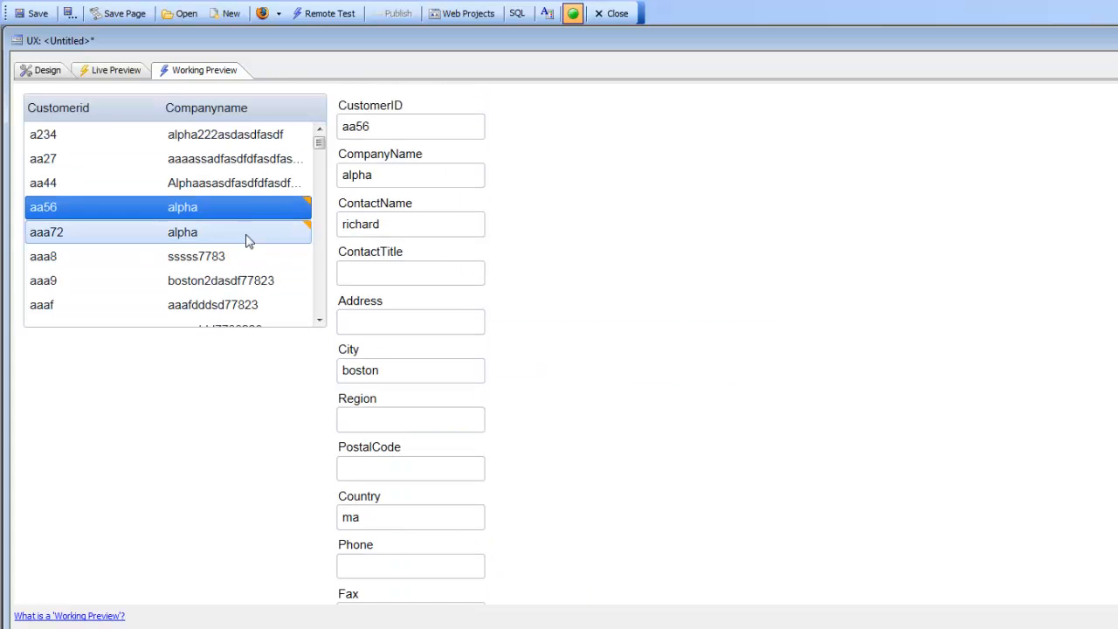
Review both edited alpha rows, synchronize their edits to the server, and check the list and detail fields.
click(246, 241)
click(238, 213)
click(230, 234)
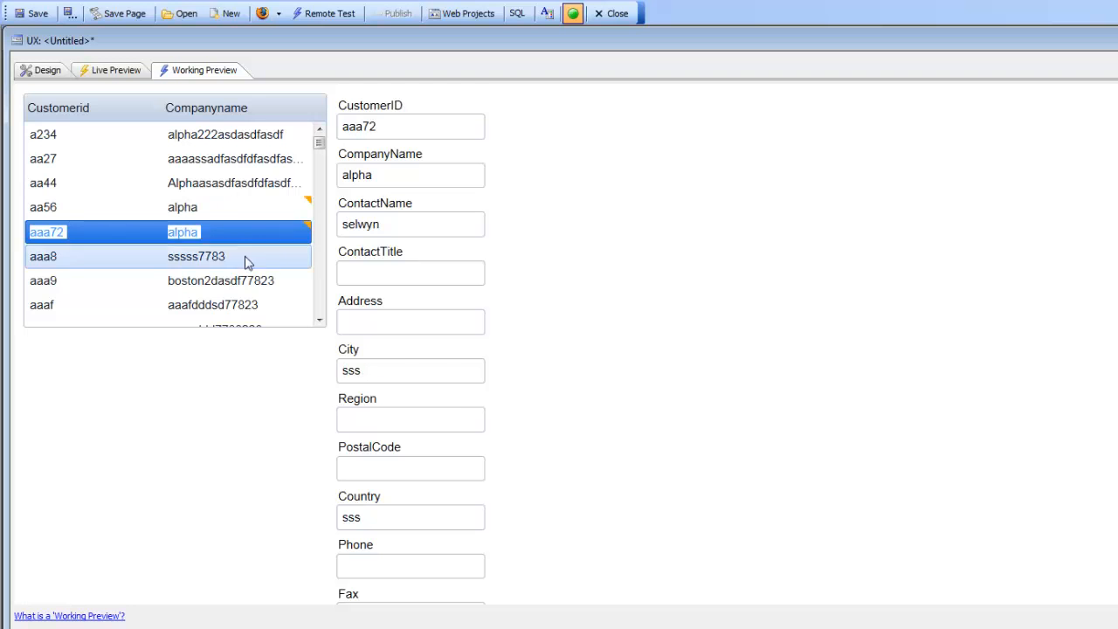
scroll(455, 327, down, 4)
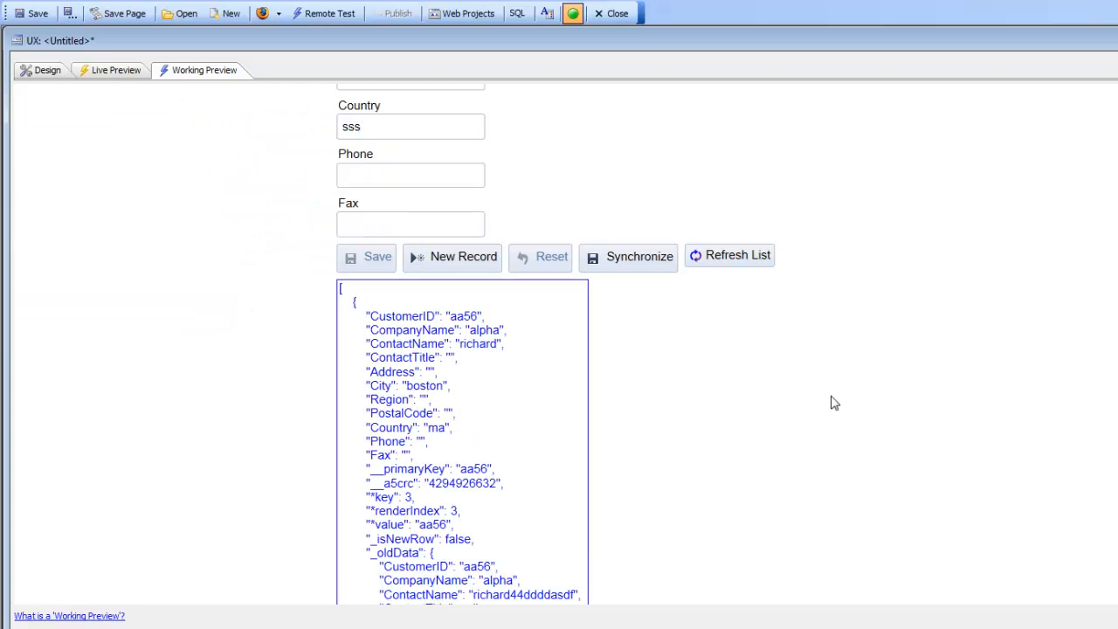
click(612, 262)
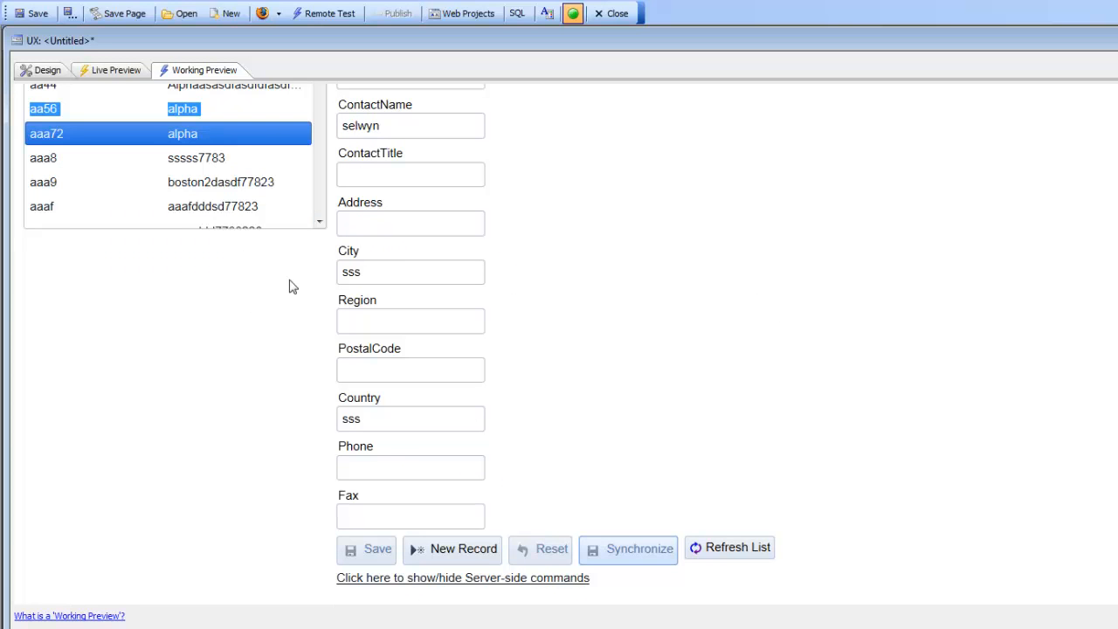
scroll(267, 277, up, 2)
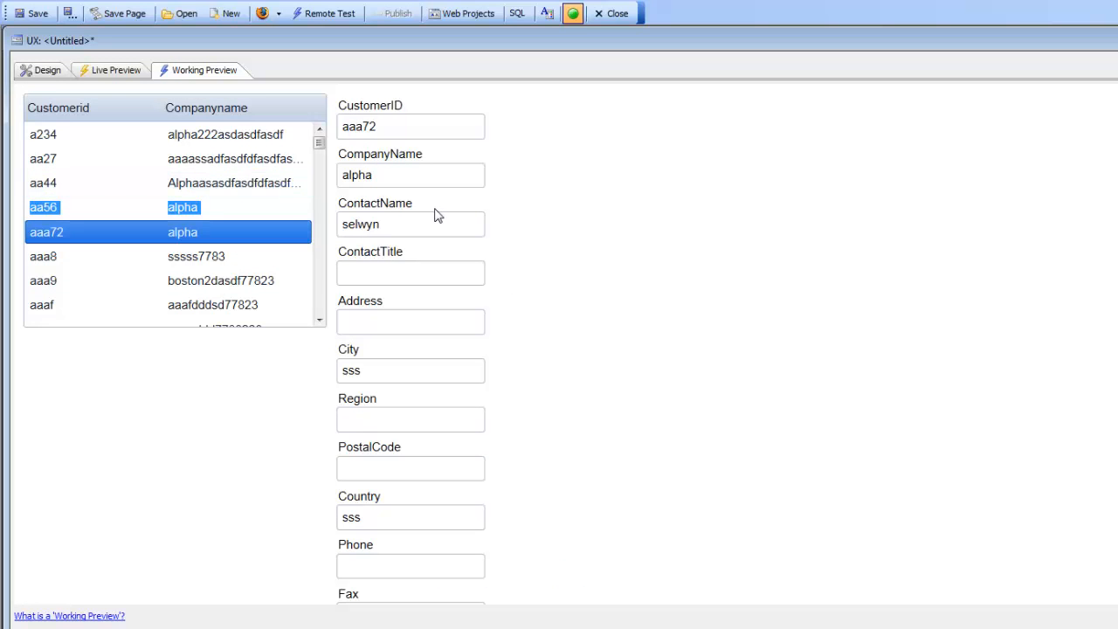
scroll(437, 216, down, 2)
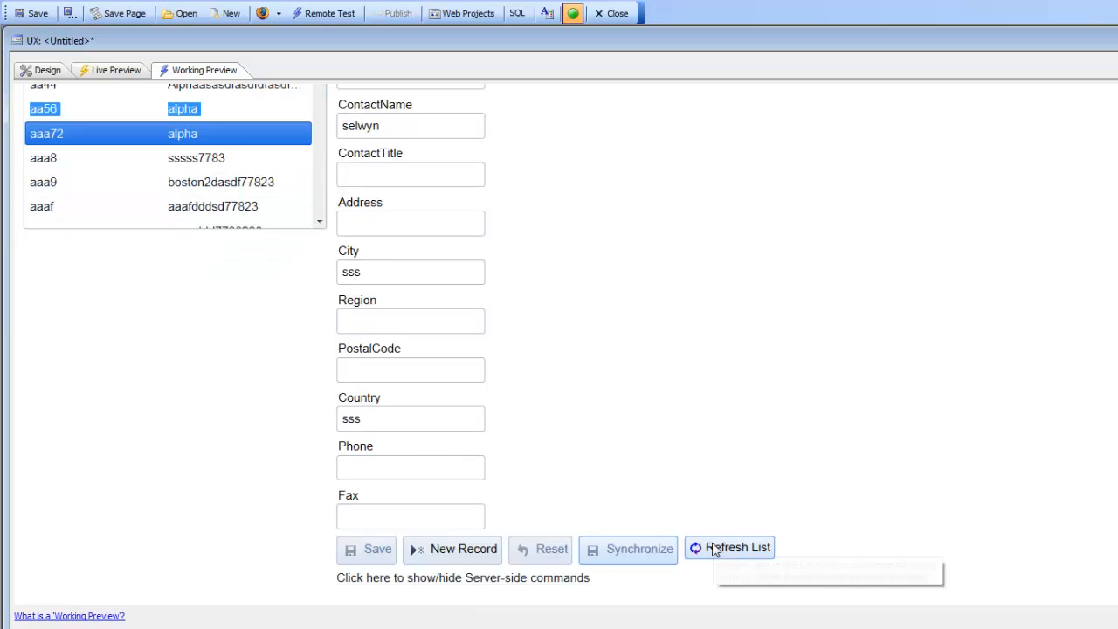